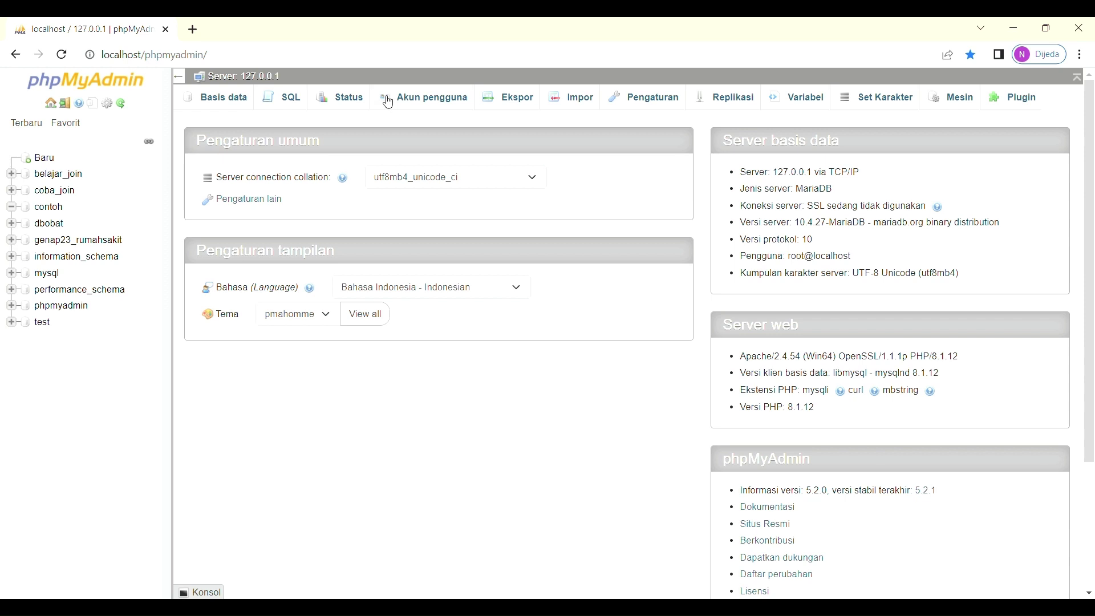
- Load localhost/phpmyadmin/ and review the server's database list and its form for creating a database
left_click(328, 56)
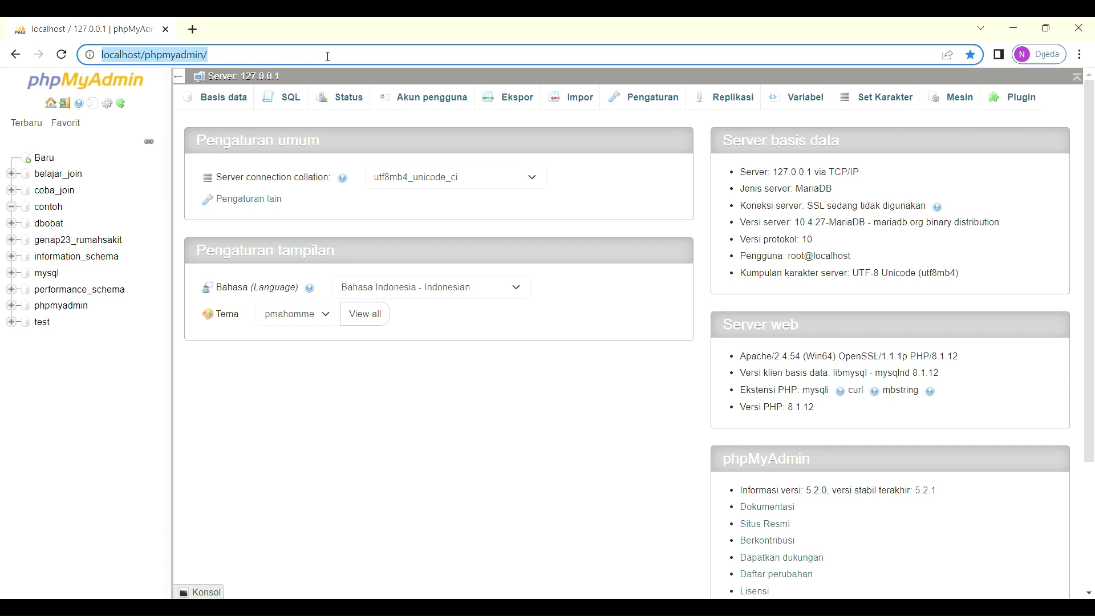
key("Return")
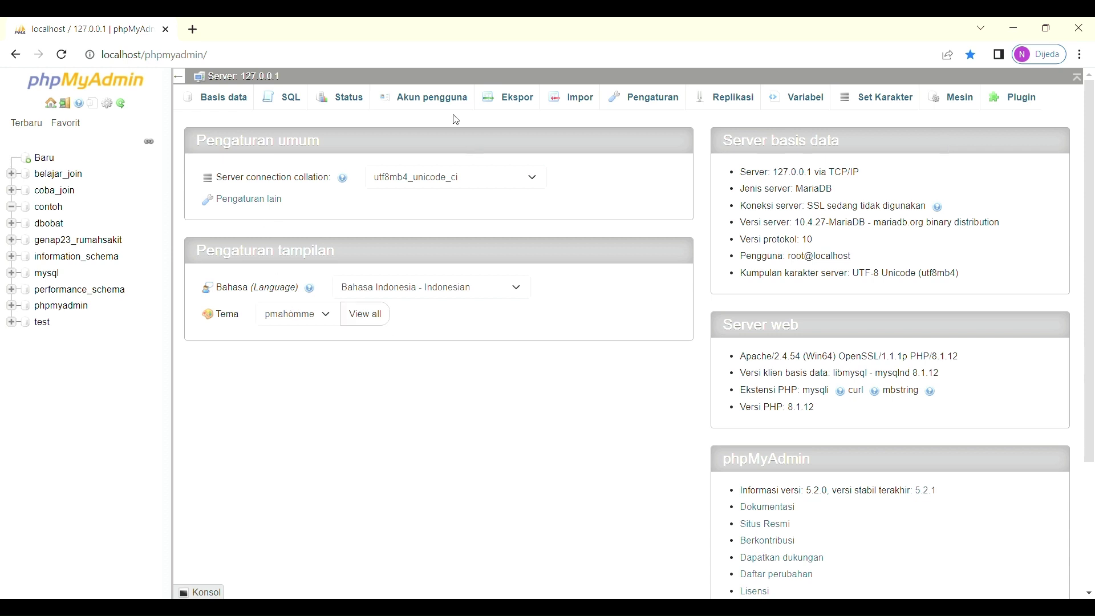
left_click(224, 108)
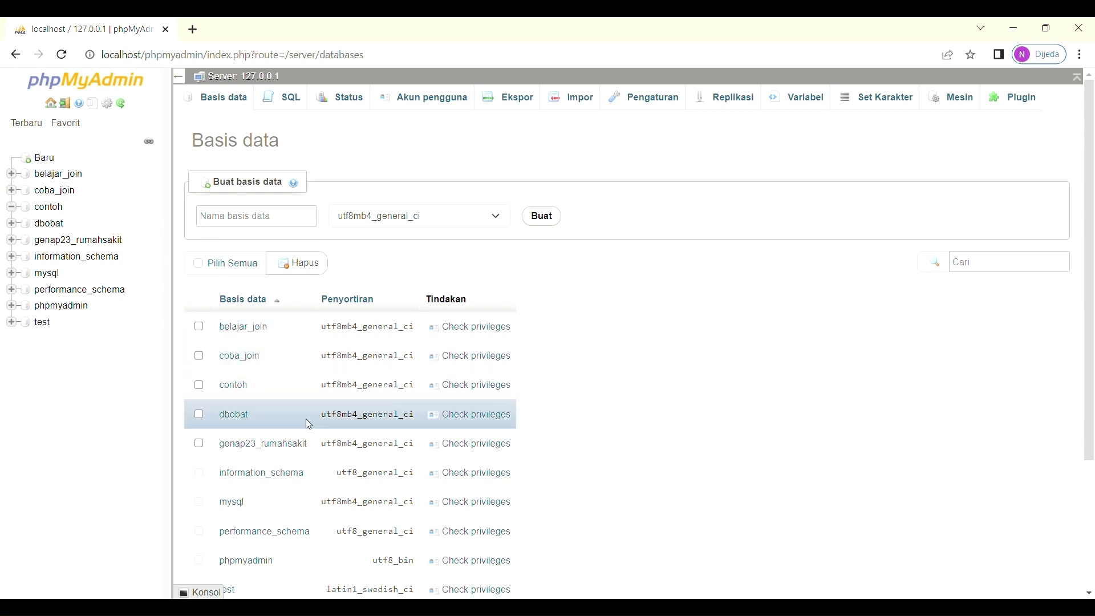
scroll(308, 420, "down", 2)
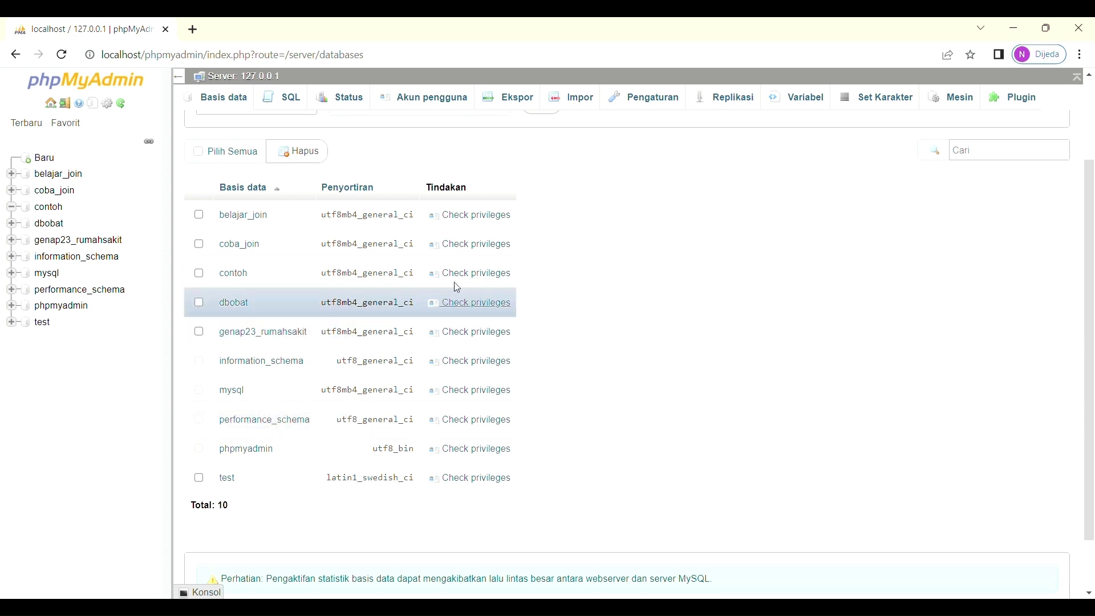
scroll(399, 290, "up", 2)
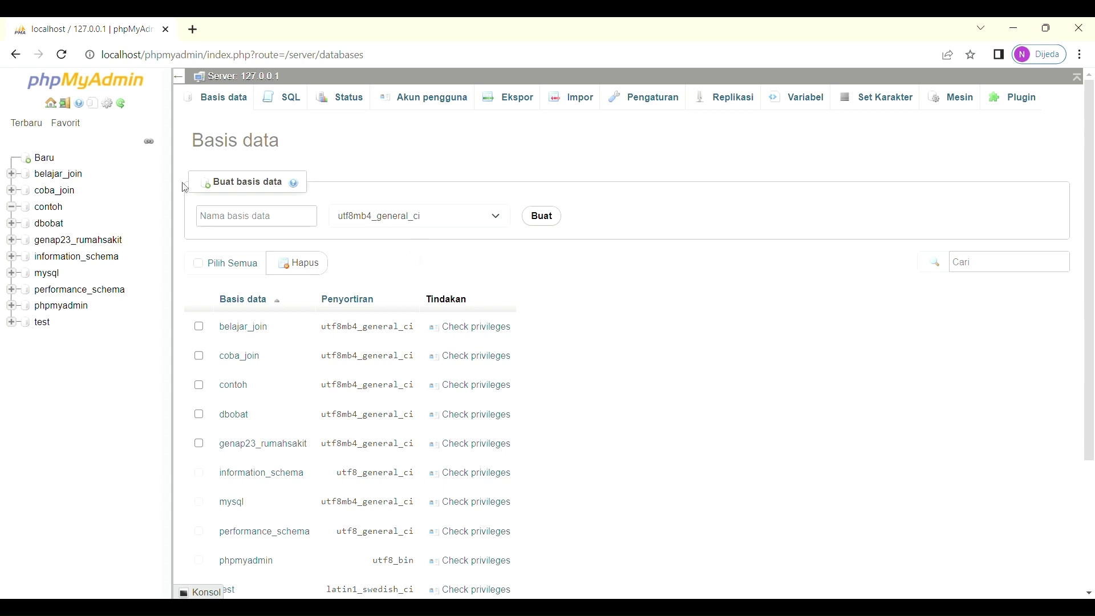
left_click(50, 158)
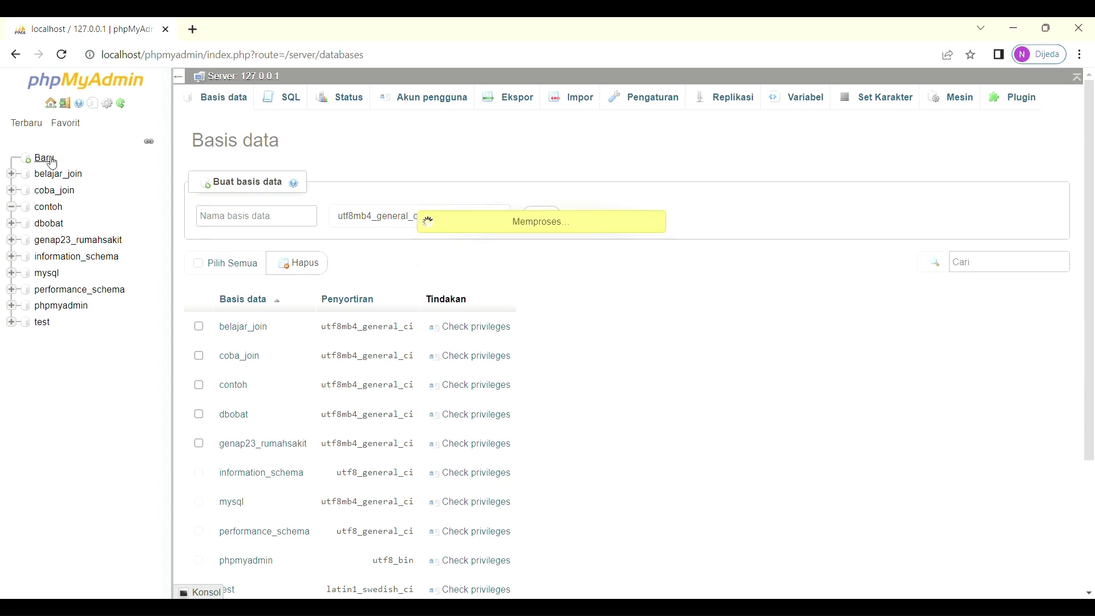
left_click(218, 101)
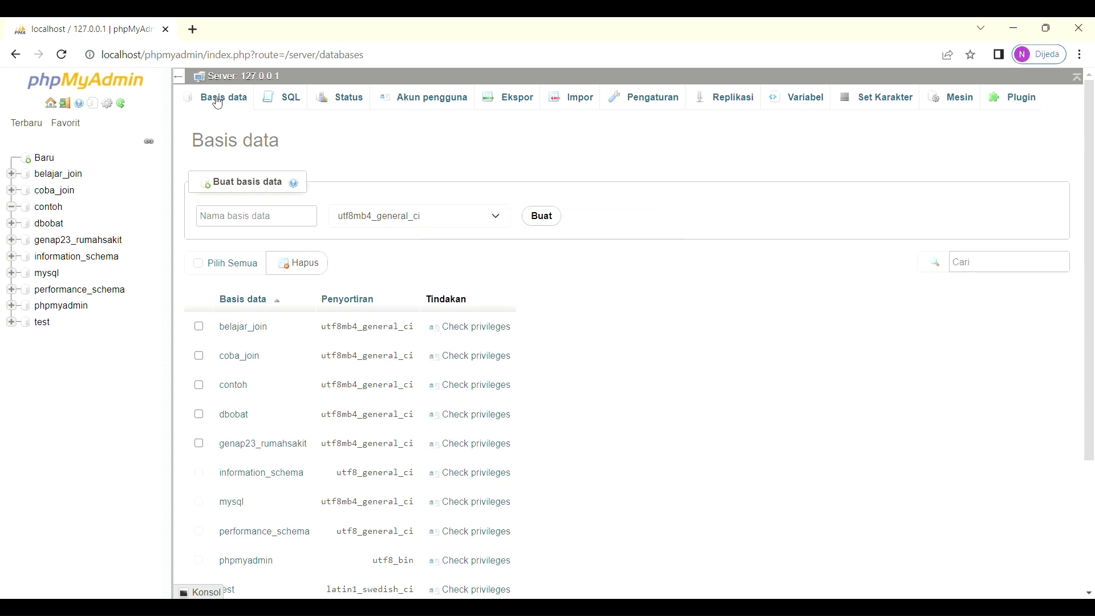
- Create a database by running the server-level SQL statement CREATE DATABASE db_daerah;
left_click(290, 98)
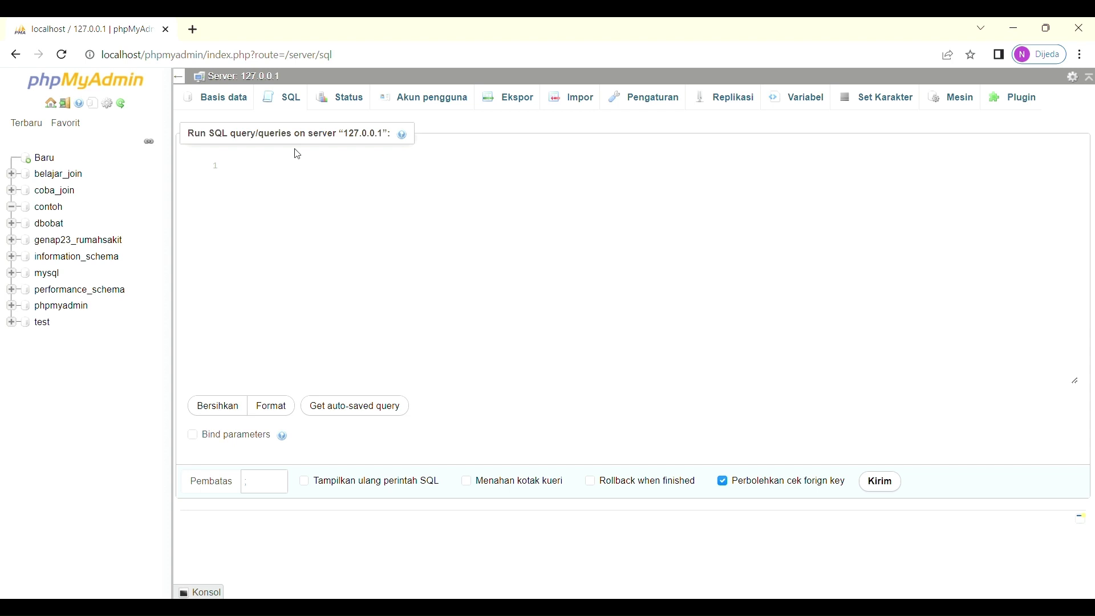
type("c")
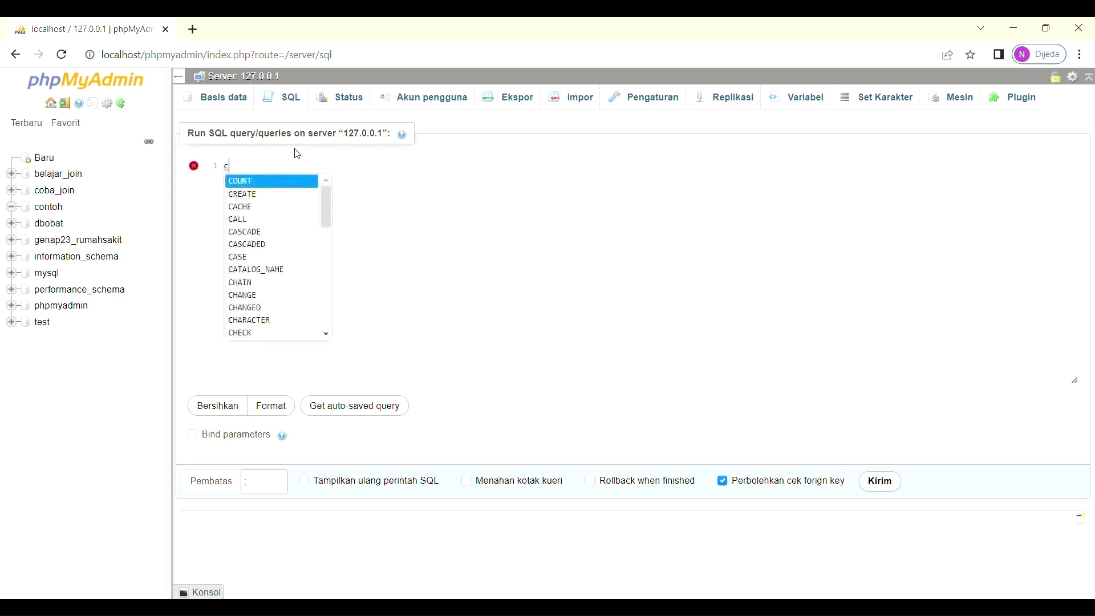
key("Down")
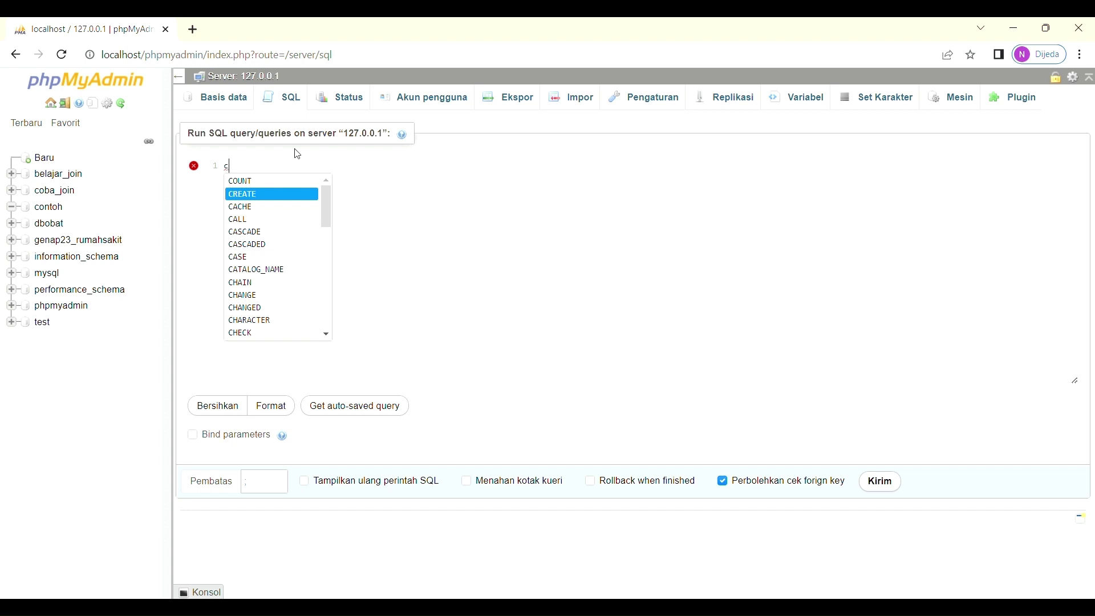
key("Return")
type("dat")
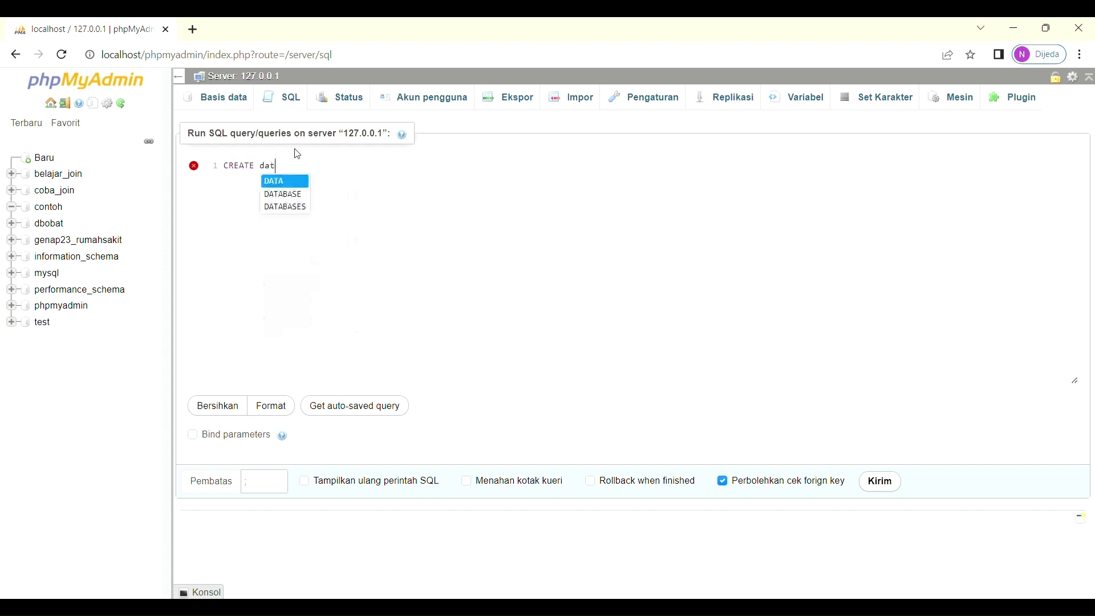
key("Down")
key("Return")
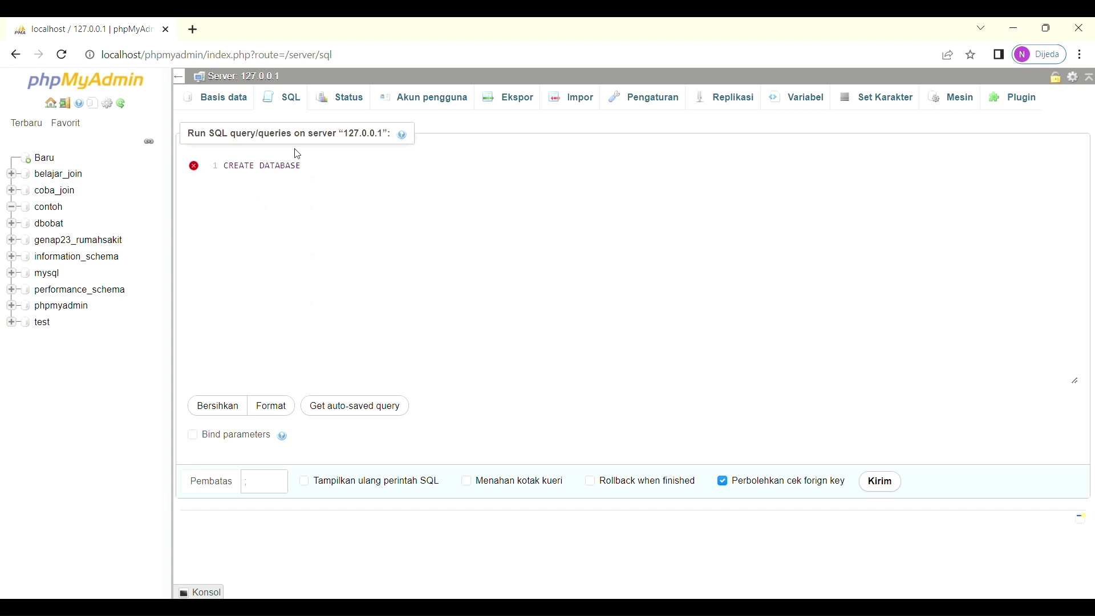
type("db_daerah;")
left_click(881, 481)
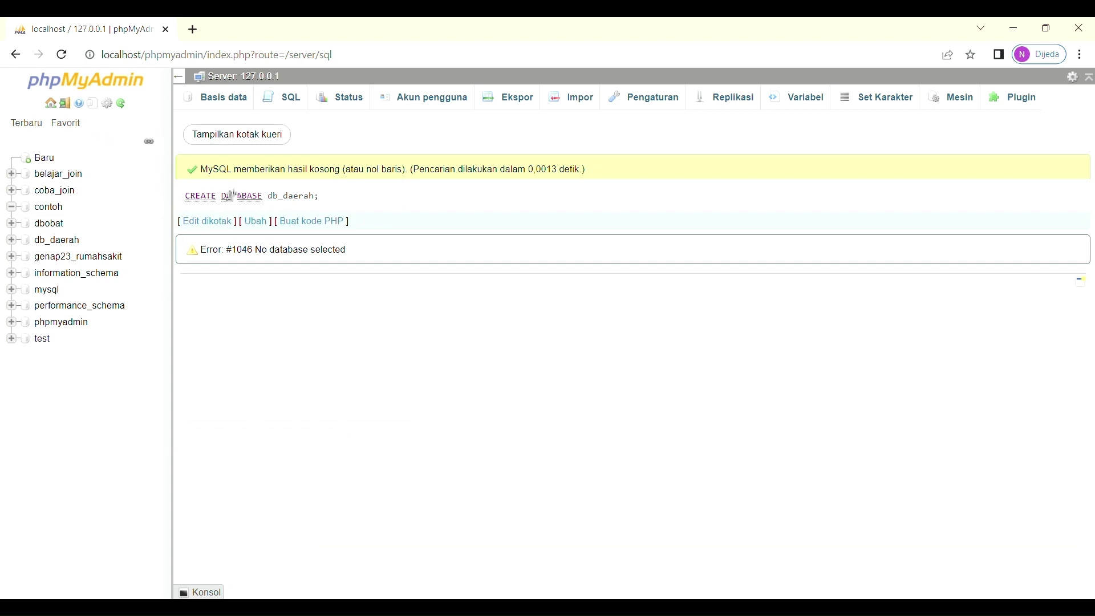
- Start an SQL query in the db_daerah database with CREATE TABLE tb_provinsi
left_click(57, 240)
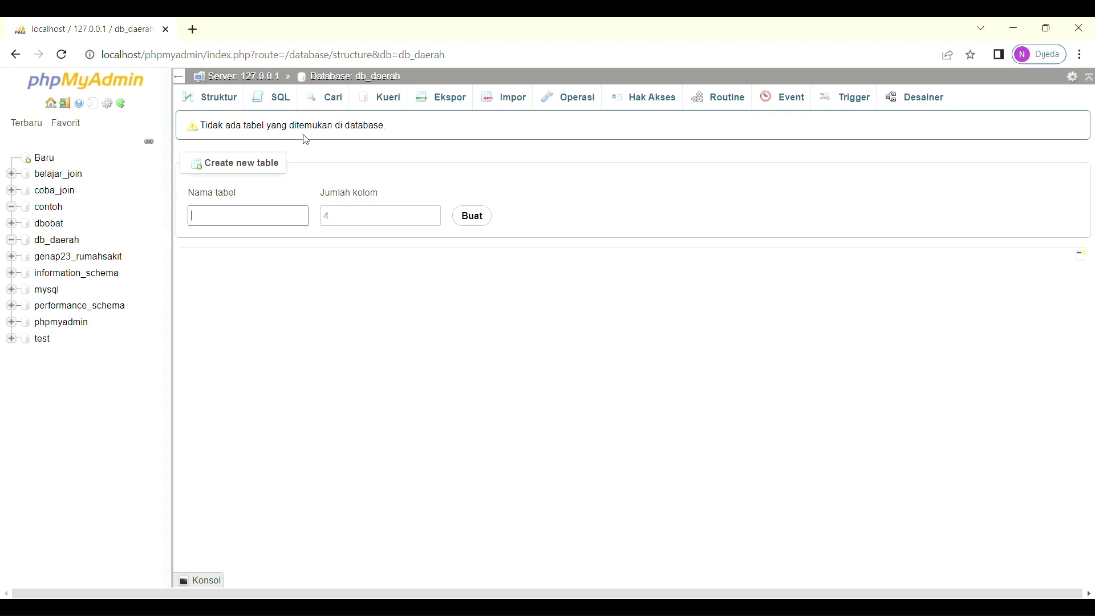
left_click(279, 101)
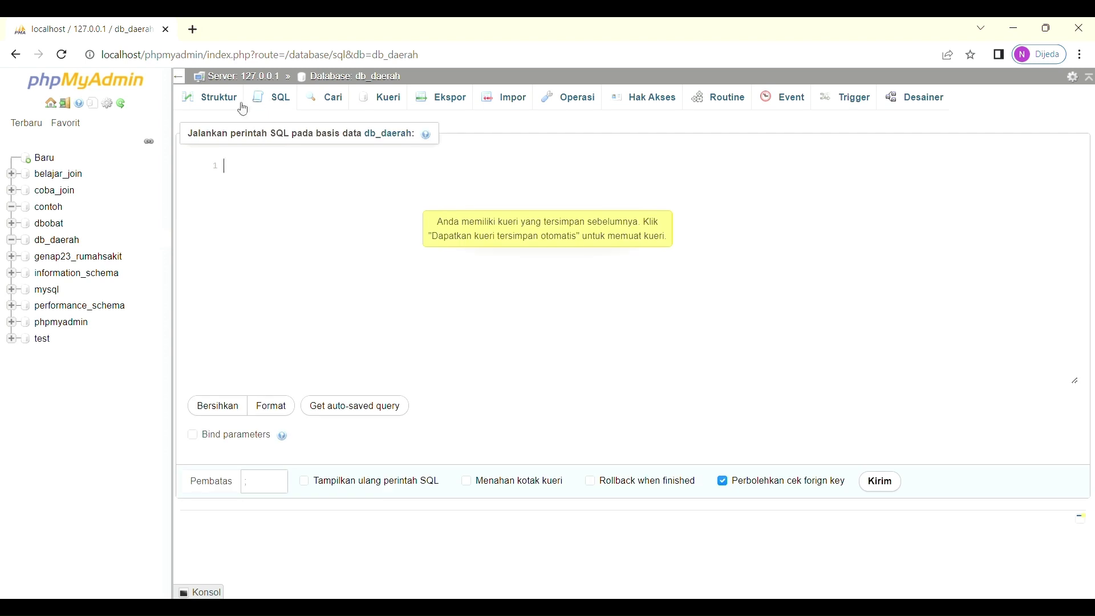
left_click(207, 106)
left_click(258, 219)
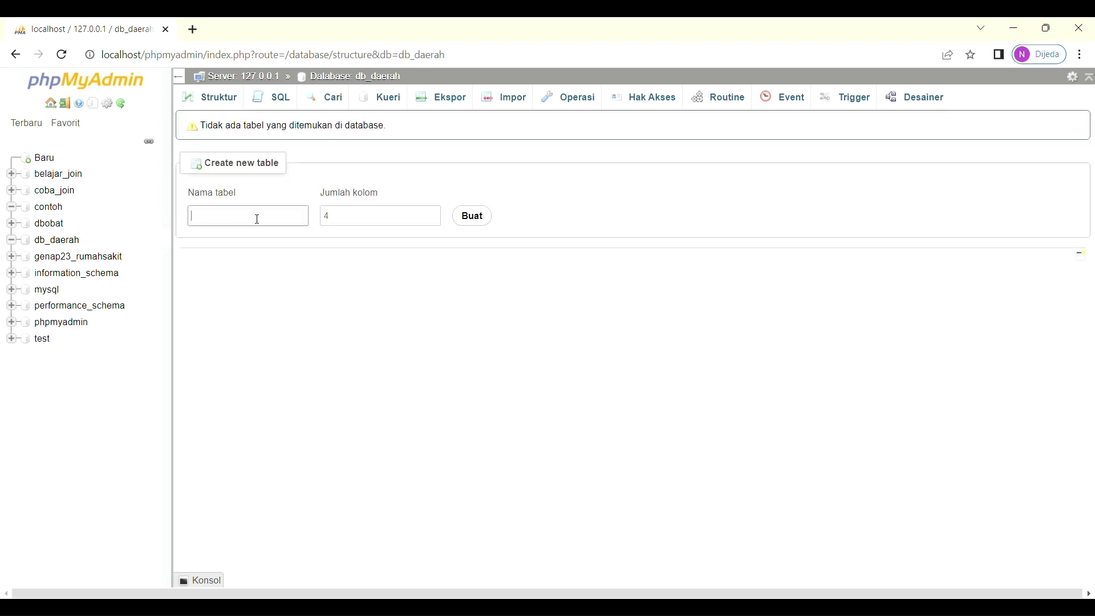
left_click(277, 100)
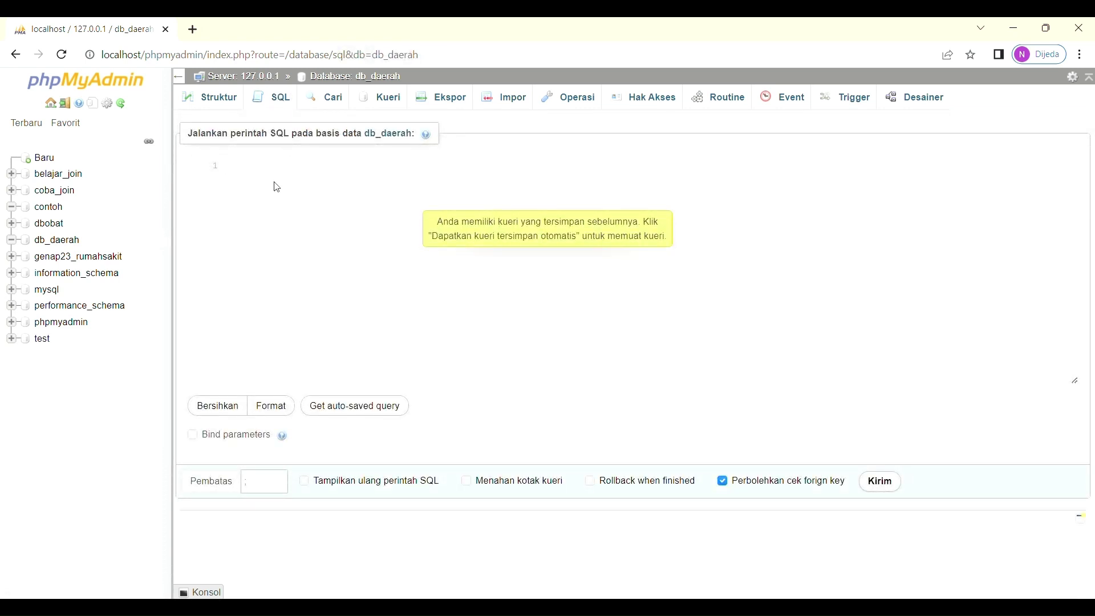
type("c")
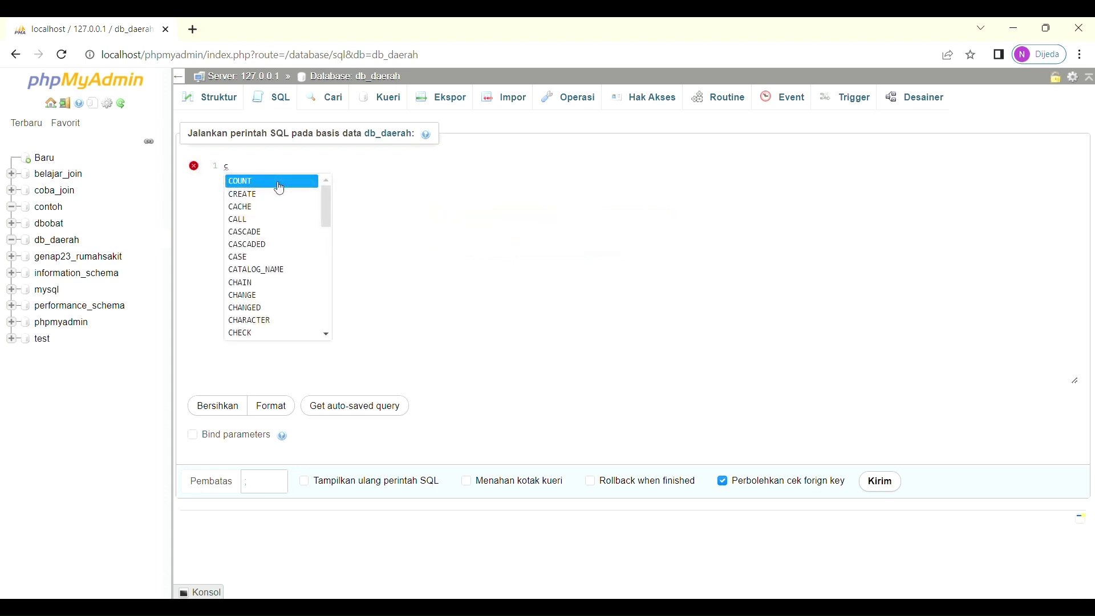
key("Down")
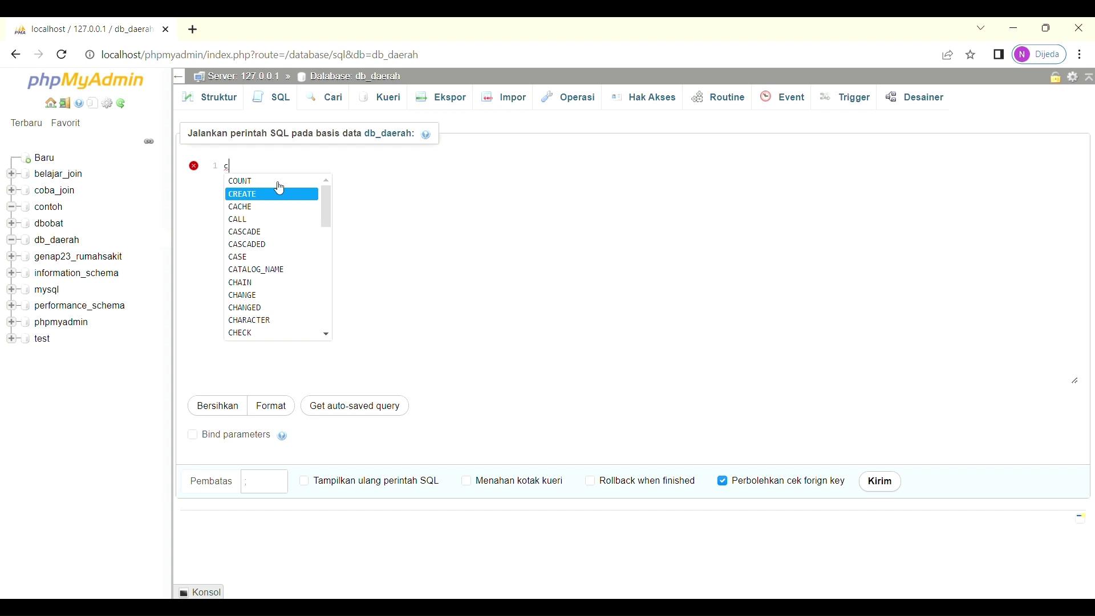
key("Return")
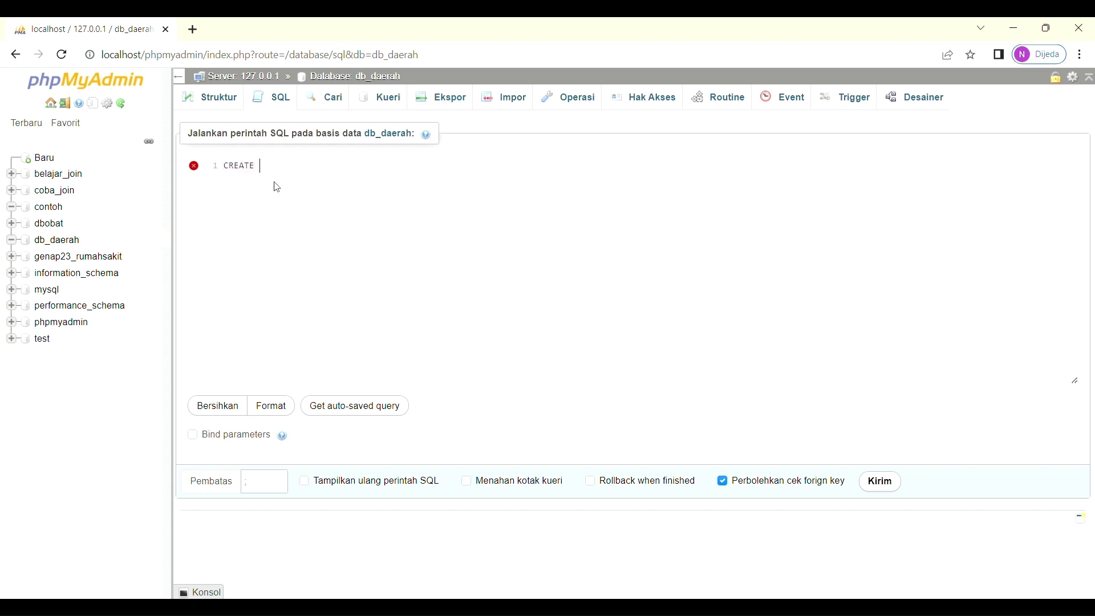
type("t")
key("Return")
type("tb_provinsi")
- Add the first column definition, id_provinsi int, inside an opening parenthesis after the table name
type("id")
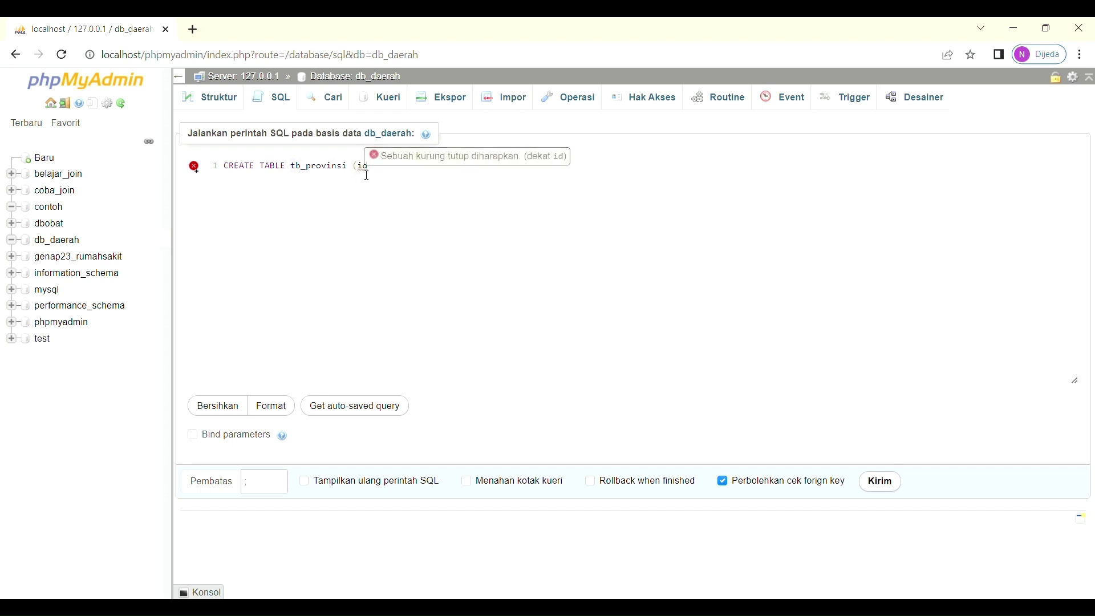
type("_provinsi")
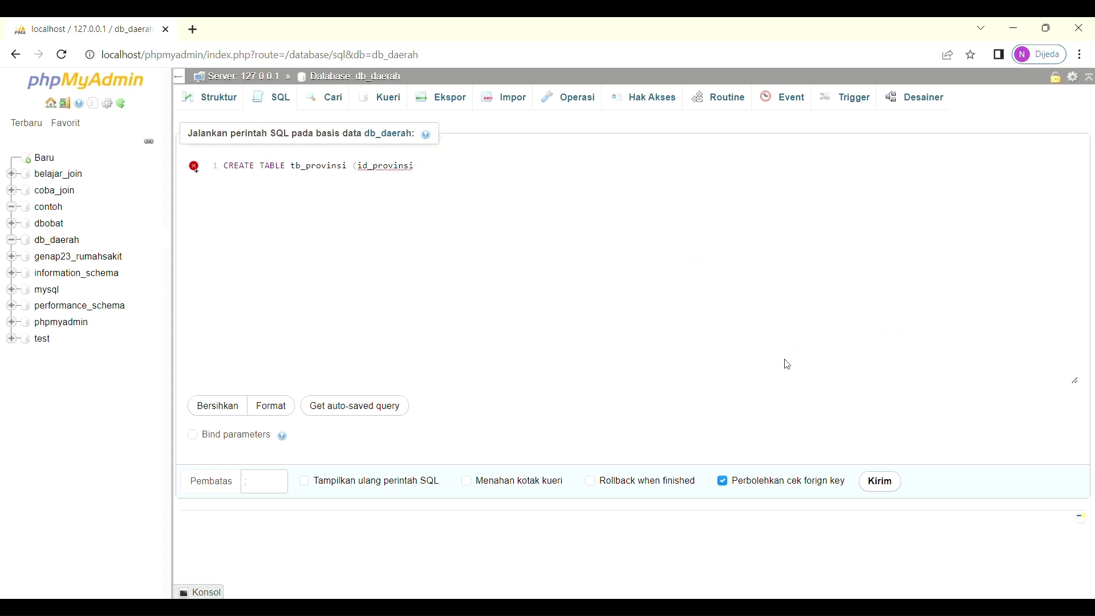
type(",")
key("BackSpace")
key("BackSpace")
key("BackSpace")
type("i")
type("int")
key("BackSpace")
- Declare the id_provinsi column as PRIMARY key in the table statement
left_click(452, 177)
type("ke")
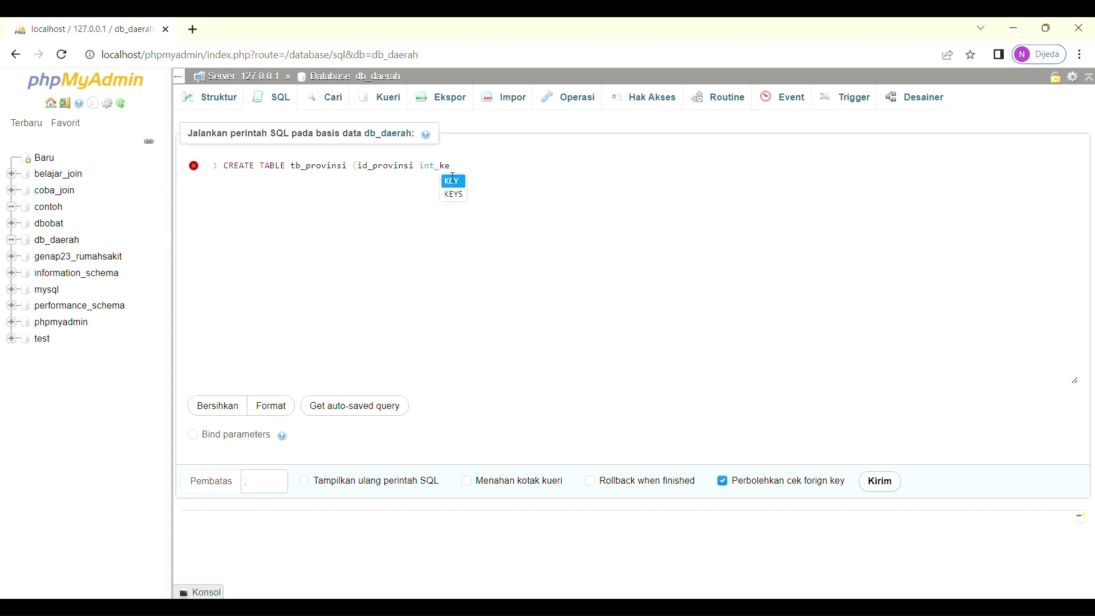
key("BackSpace")
key("BackSpace")
type("p")
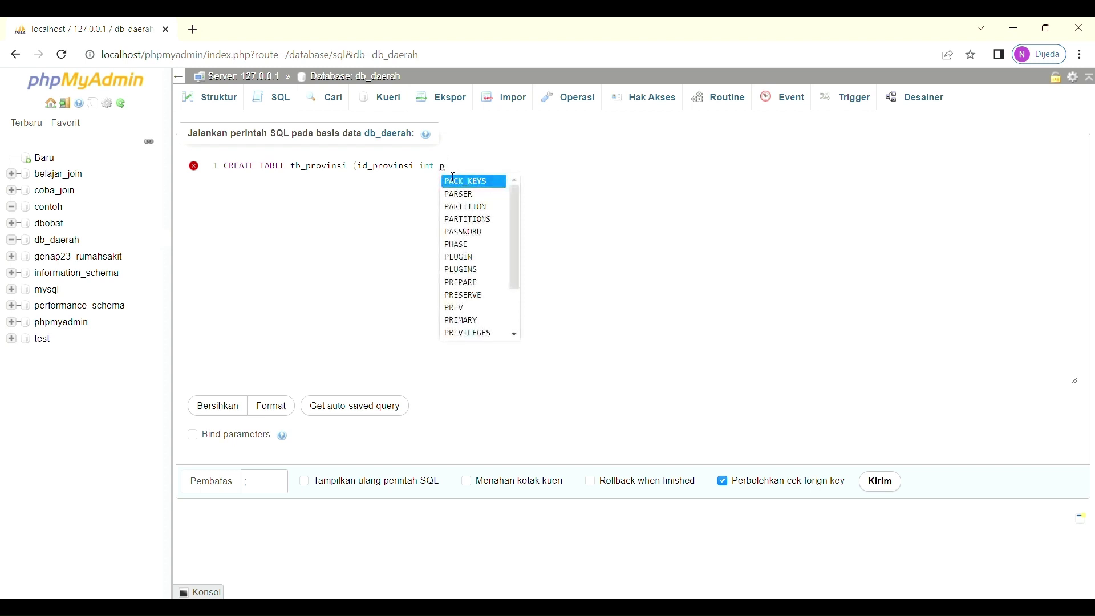
type("r")
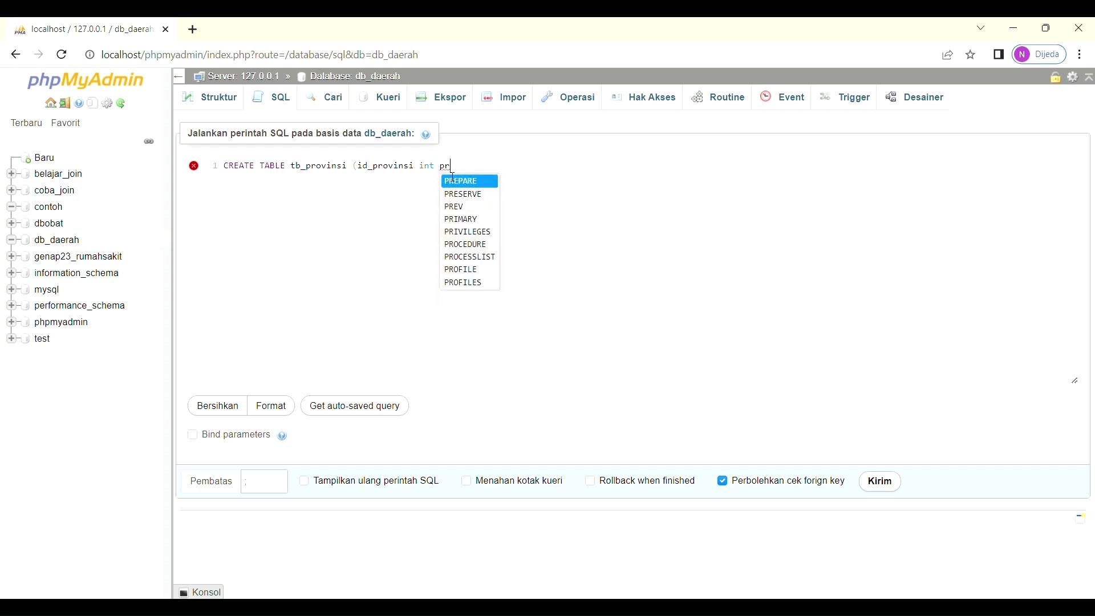
key("Down")
key("Down")
key("Down")
key("Return")
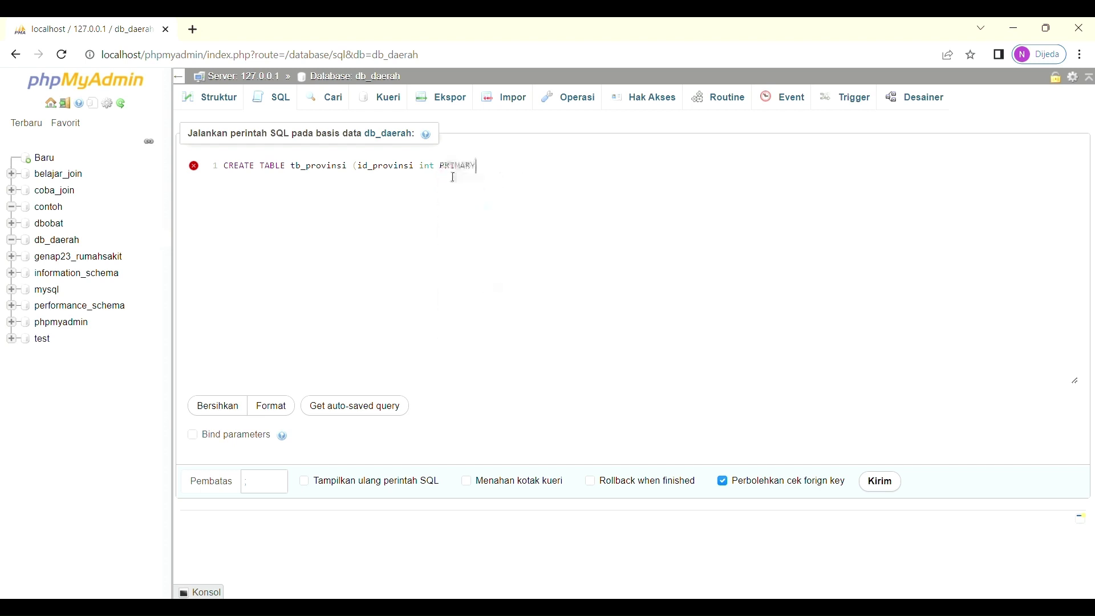
type("key")
key("BackSpace")
- Add the column nama_provinsi varchar (20), close the statement with a parenthesis and semicolon, and run the query
type(", nama_provinsi va")
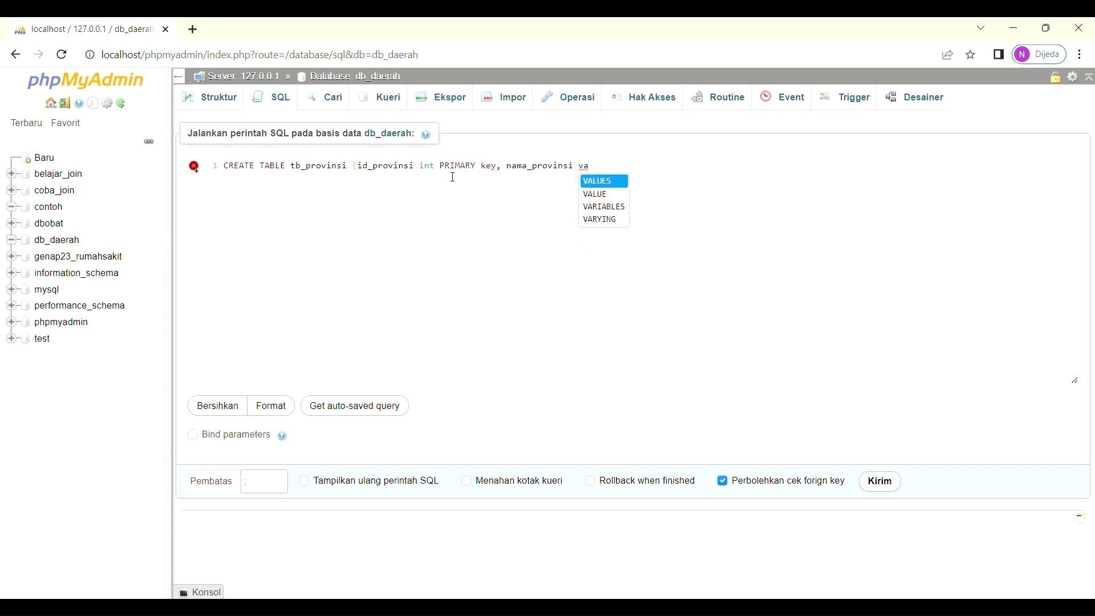
key("BackSpace")
type("archa")
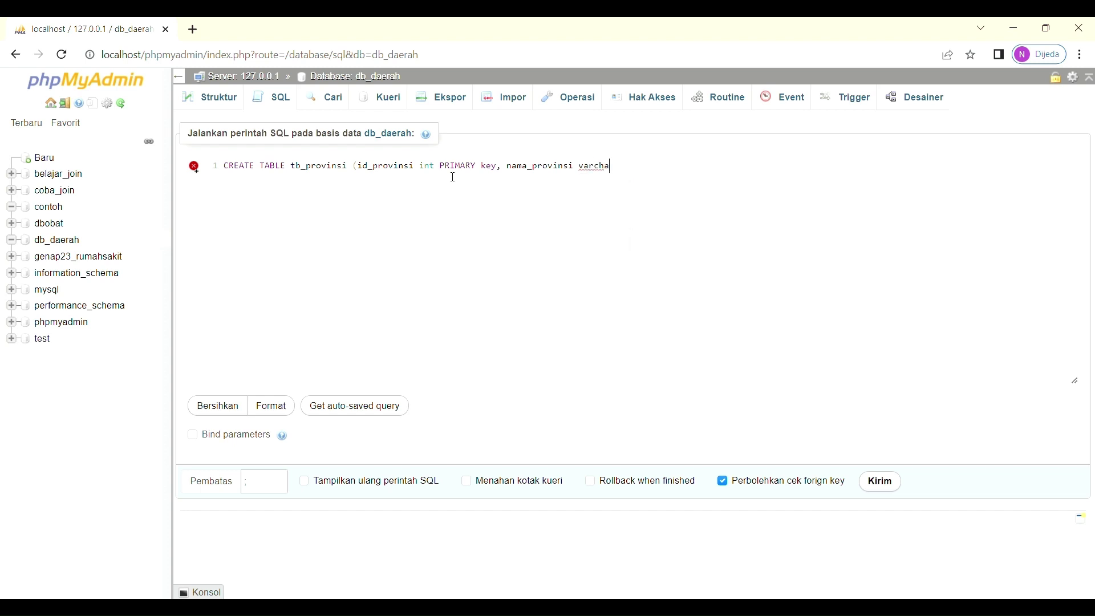
type("r (20)")
left_click(666, 171)
type(";")
left_click(882, 492)
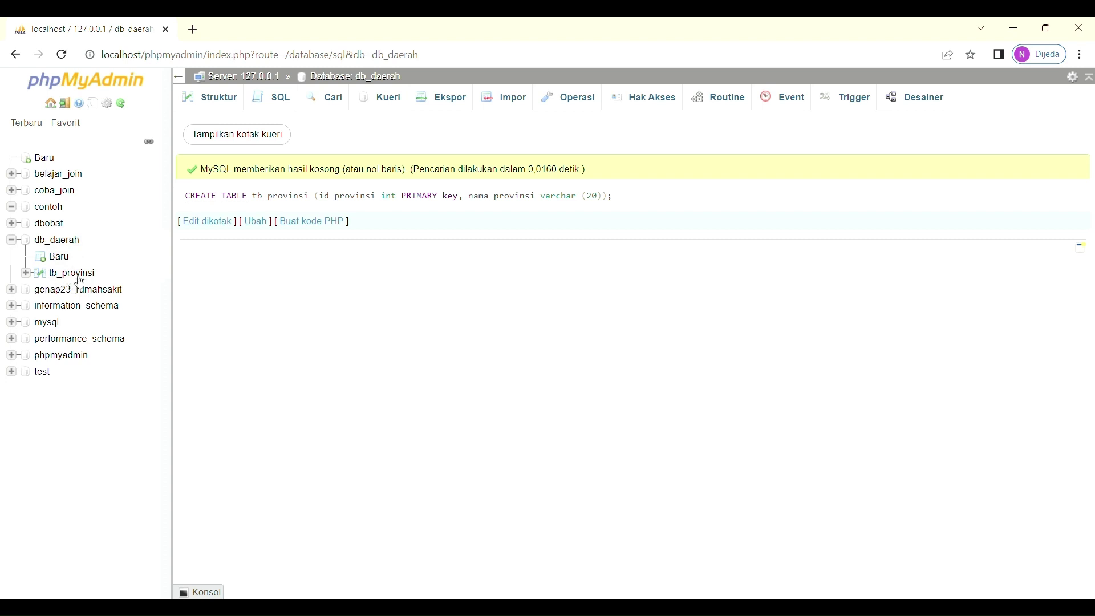
- Check the new tb_provinsi table by viewing its column structure and browsing its contents
left_click(214, 104)
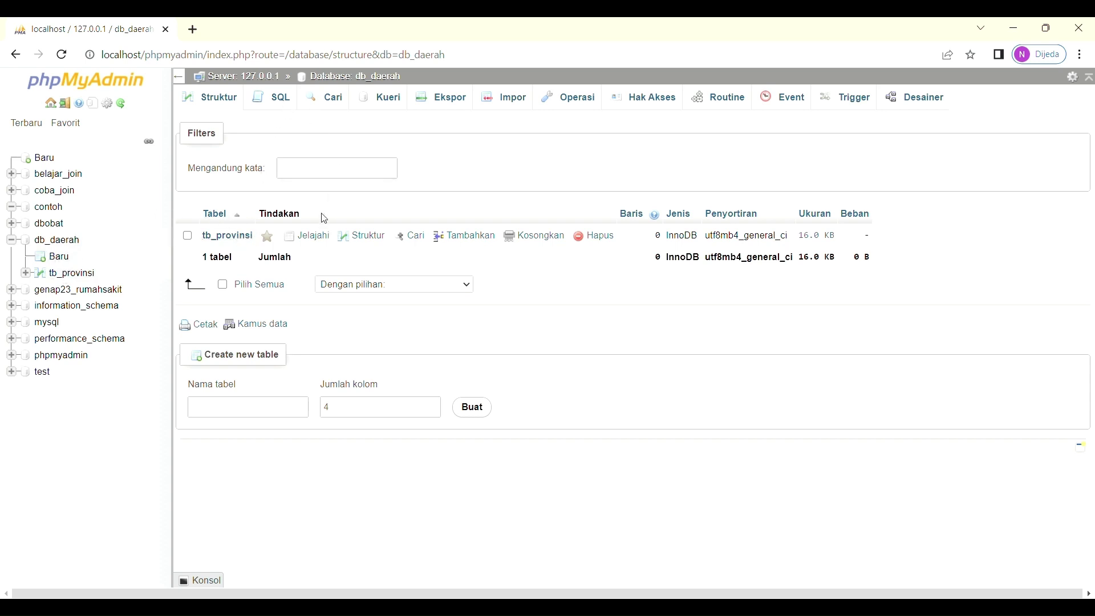
left_click(239, 237)
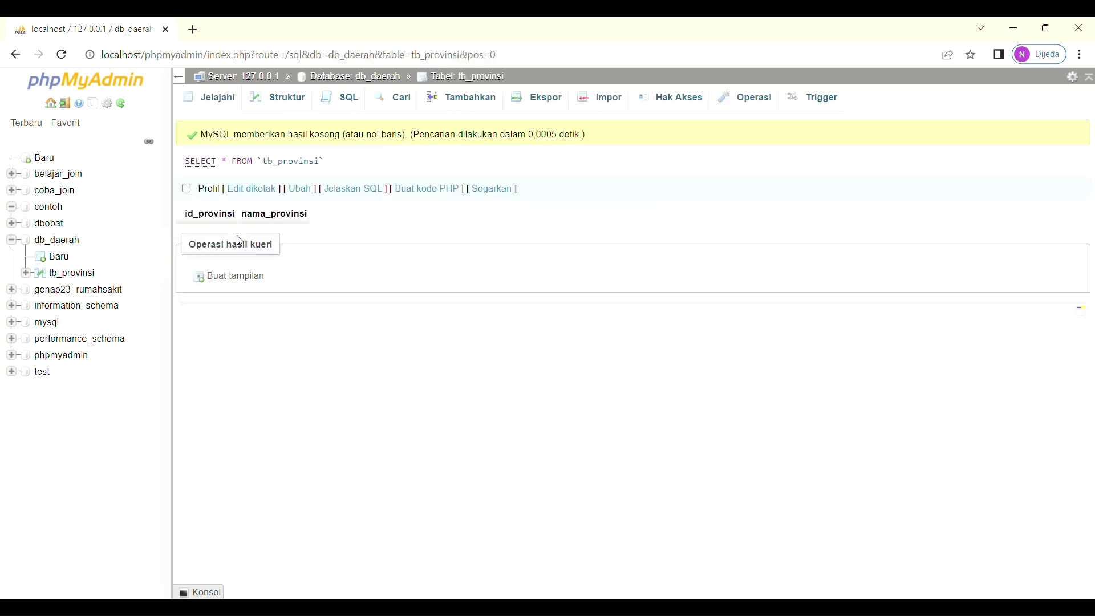
left_click(295, 106)
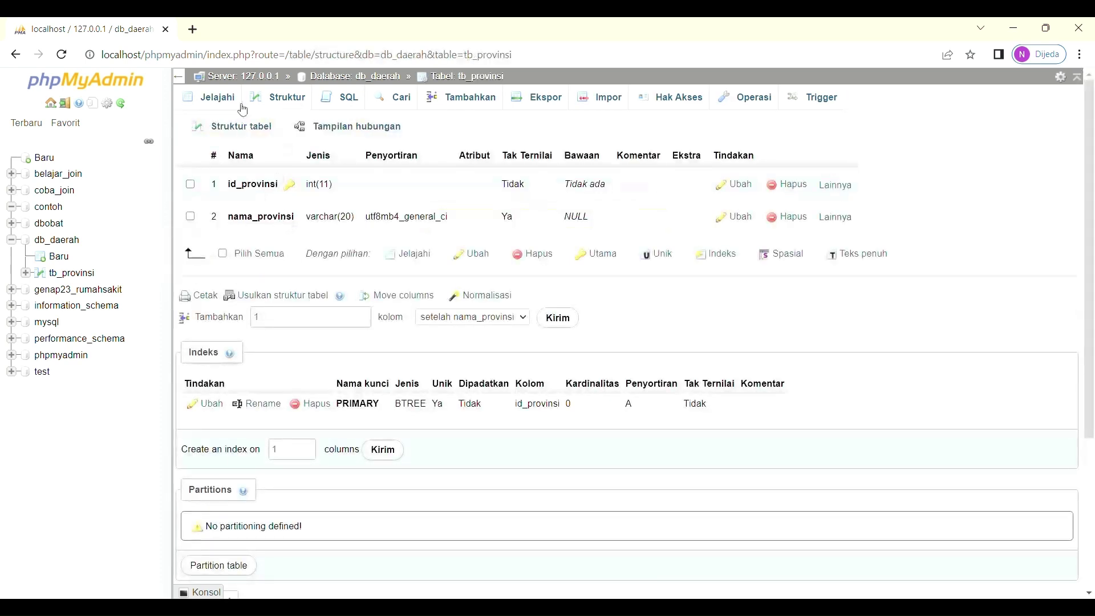
left_click(219, 104)
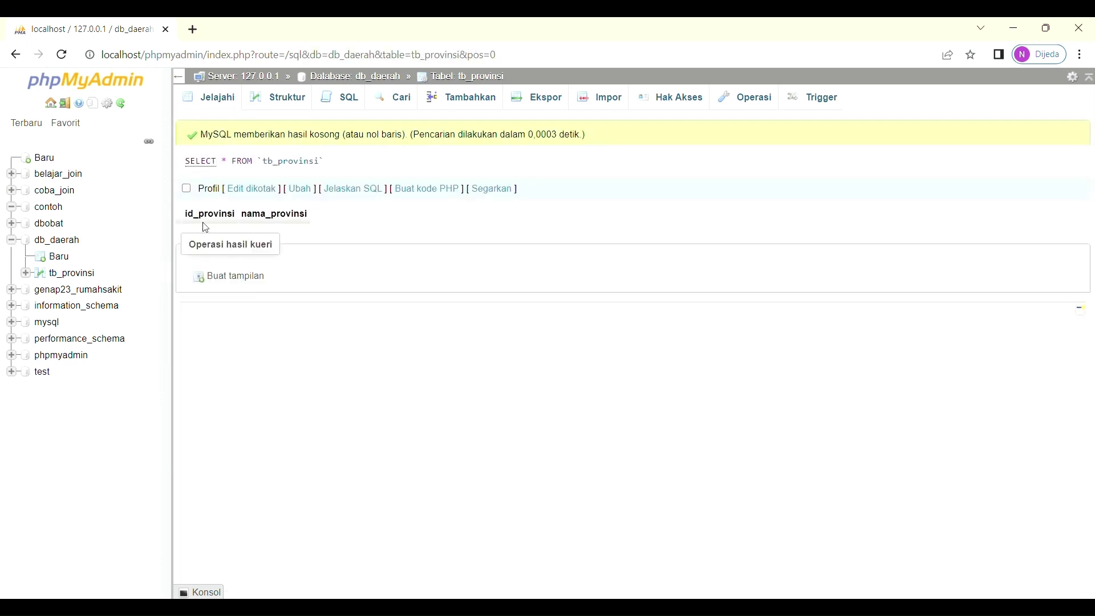
left_click(276, 104)
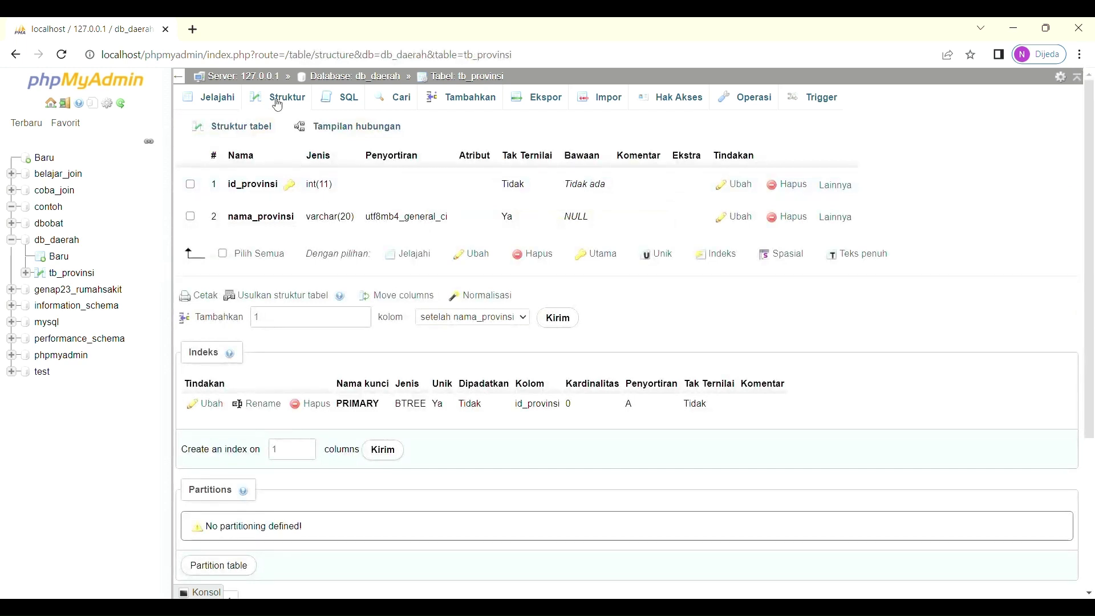
double_click(327, 188)
left_click(92, 276)
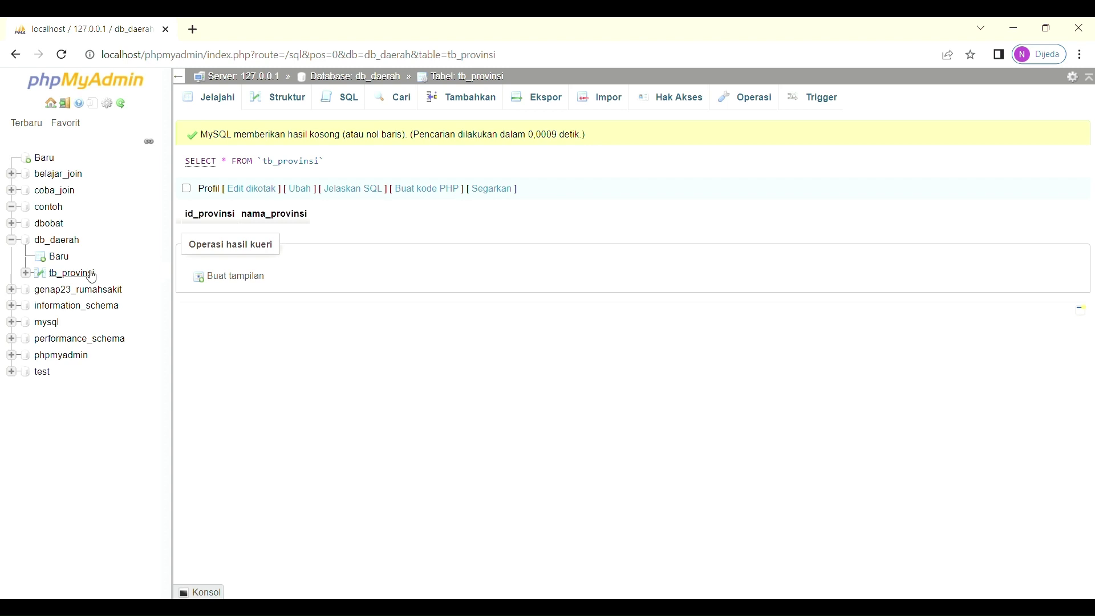
- Start a new table named tb_kota in db_daerah and name its first column id_kota
left_click(58, 257)
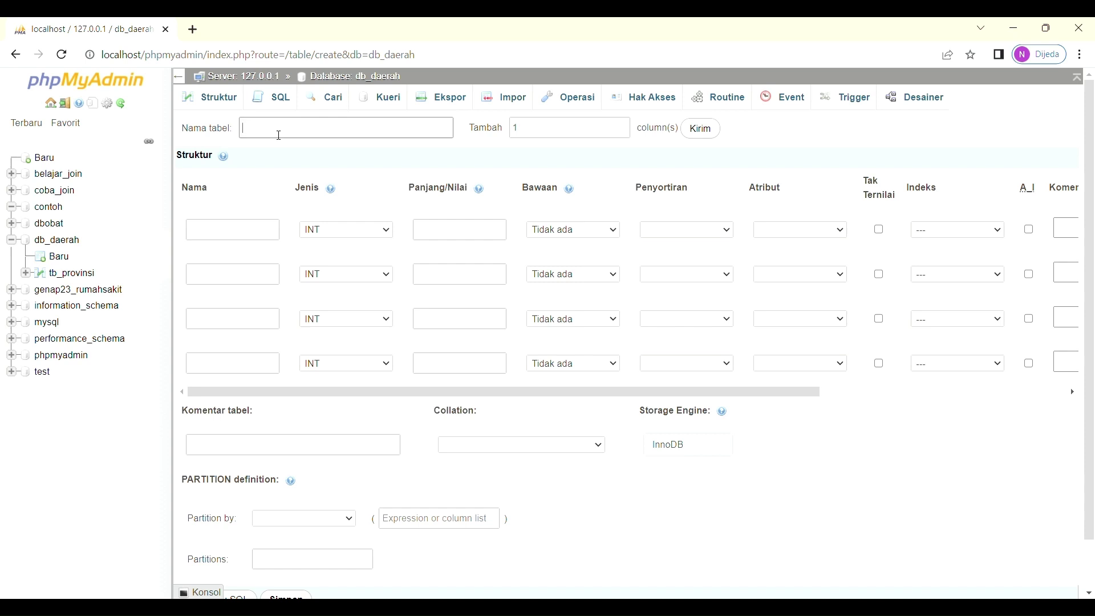
left_click(279, 135)
type("tb_kota")
left_click(251, 235)
type("id_kota")
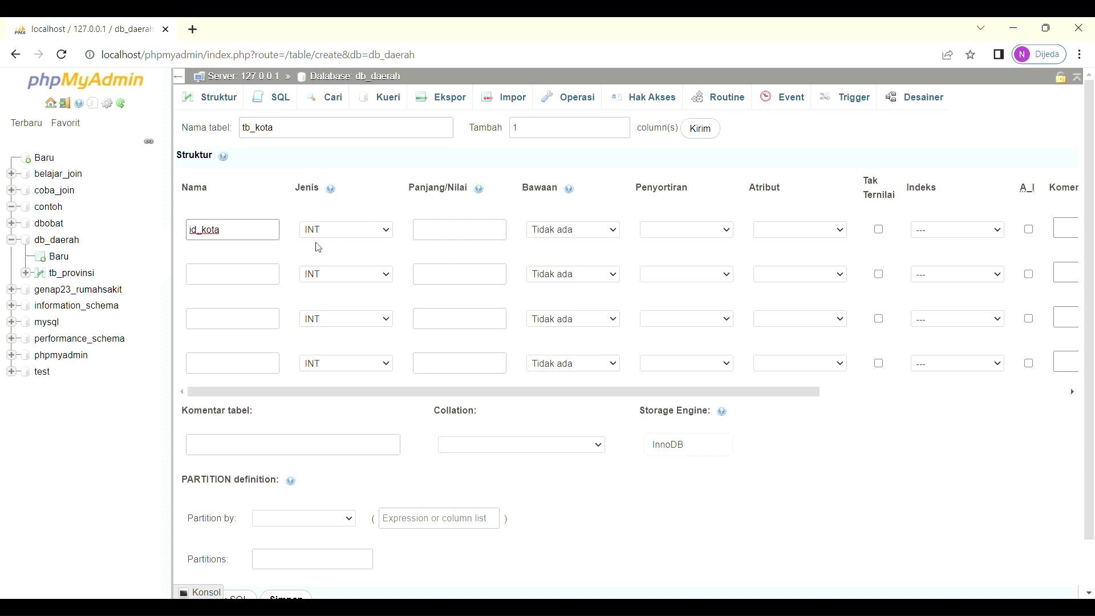
- Make id_kota the PRIMARY index of the table and enable auto-increment for it
left_click(448, 237)
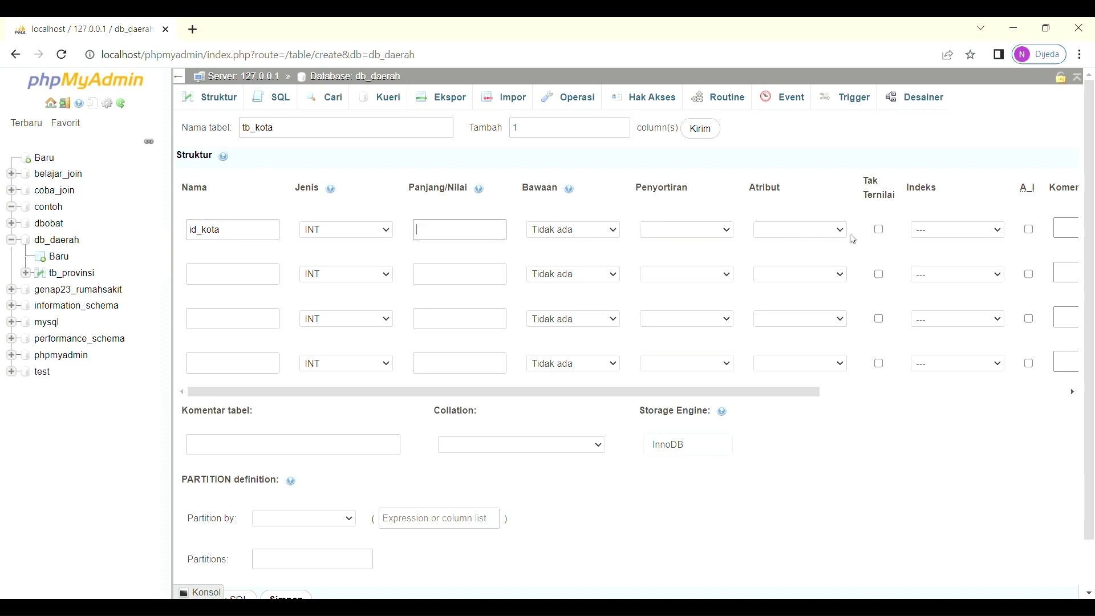
left_click(998, 230)
left_click(985, 257)
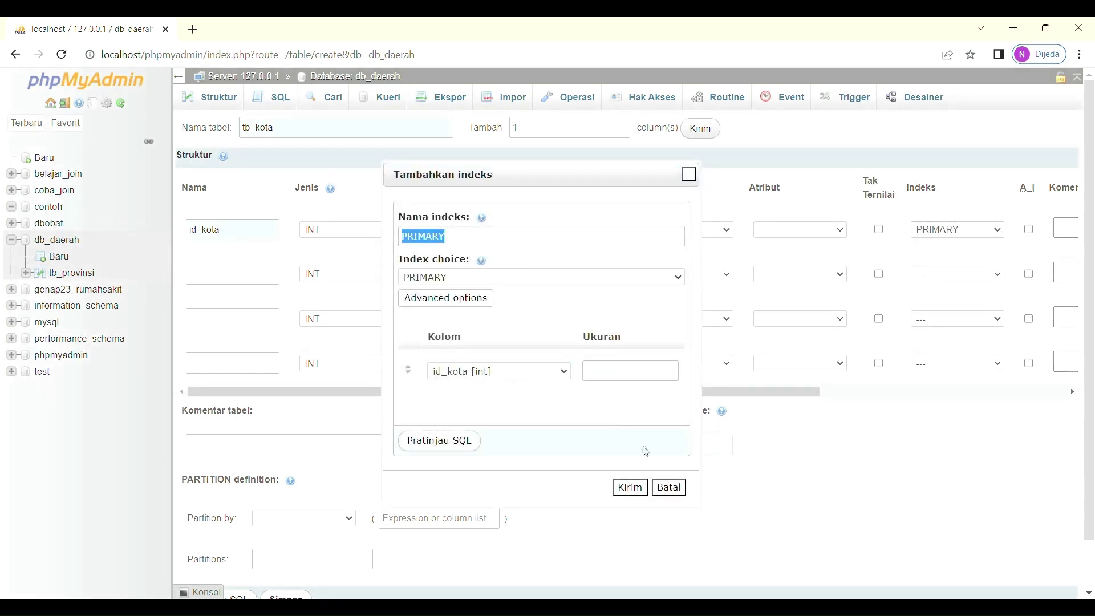
left_click(640, 494)
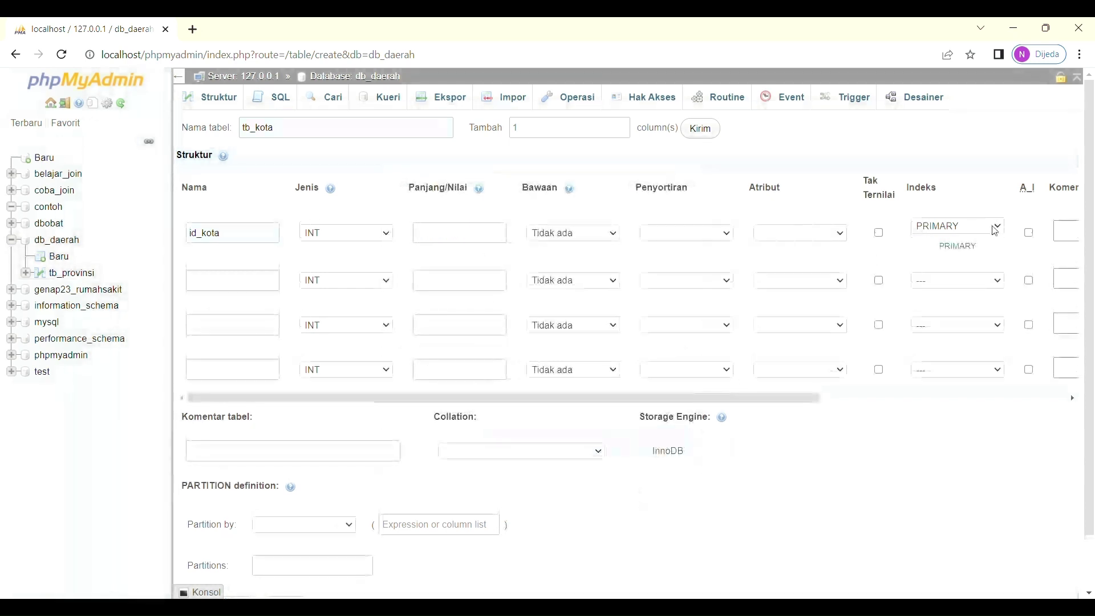
left_click(1029, 233)
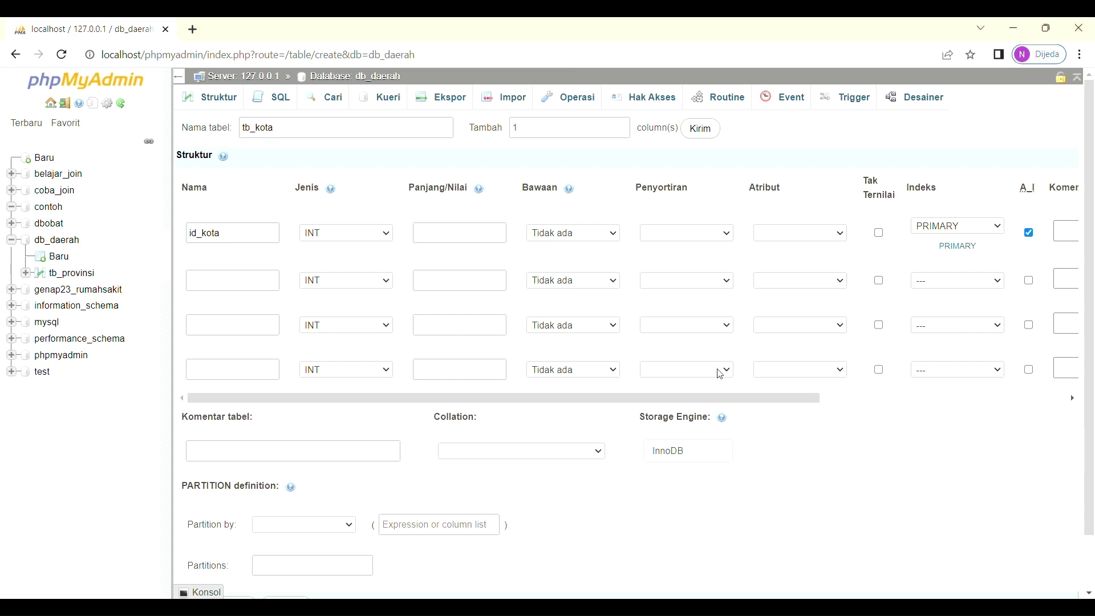
- Define the second column as nama_kota with type VARCHAR and length 20
left_click(244, 292)
type("nama_kota")
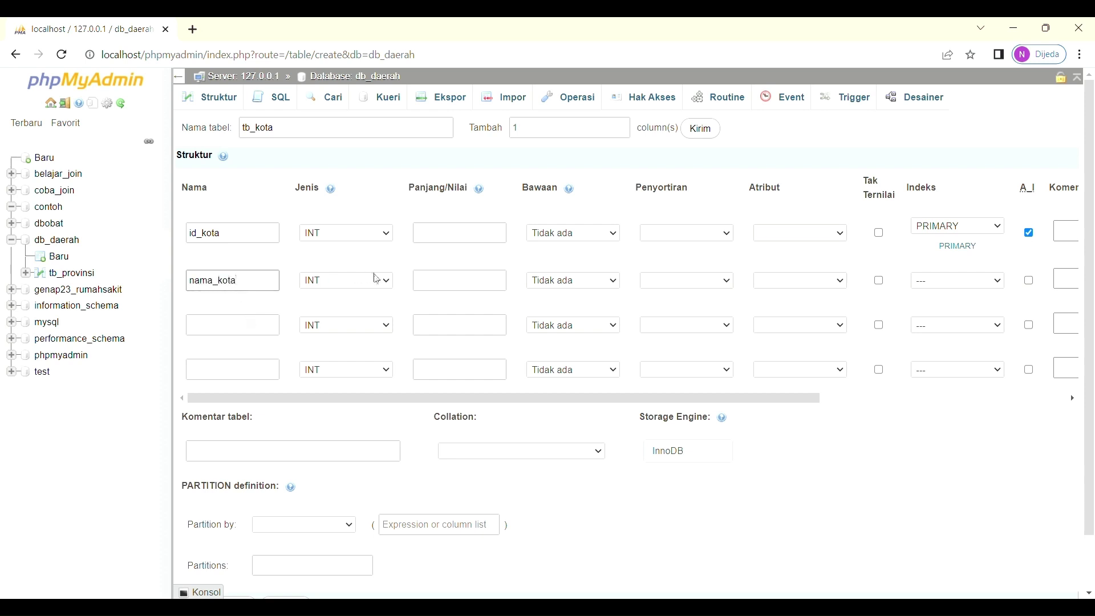
left_click(386, 283)
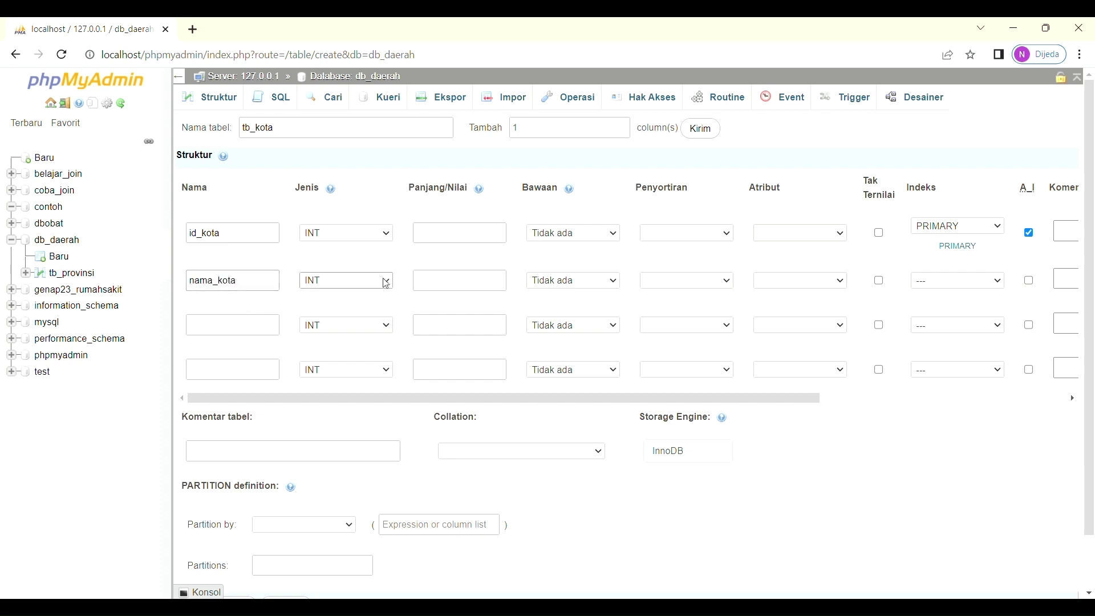
left_click(376, 315)
left_click(437, 291)
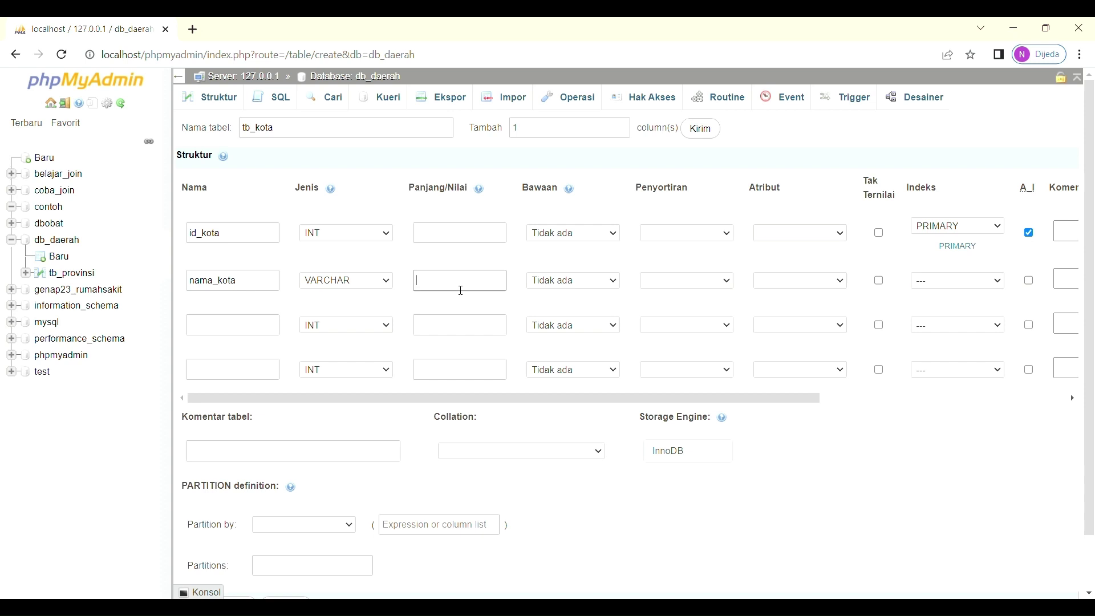
type("20")
- Name the third column id_provinsi, keeping its INT type, and save the tb_kota table
left_click(257, 329)
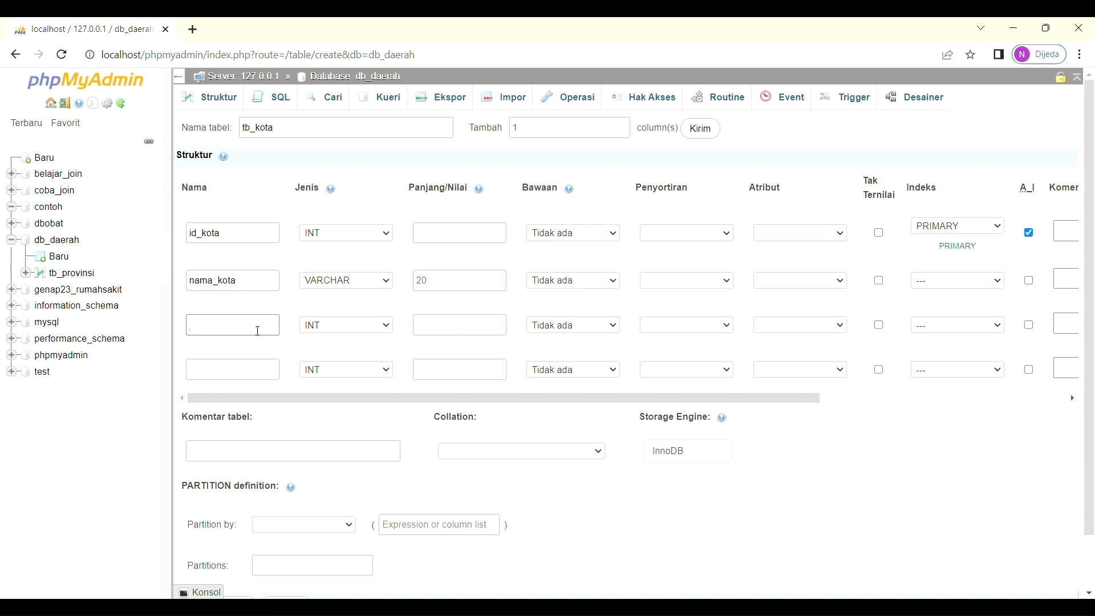
type("id_provinsi")
scroll(621, 442, "down", 1)
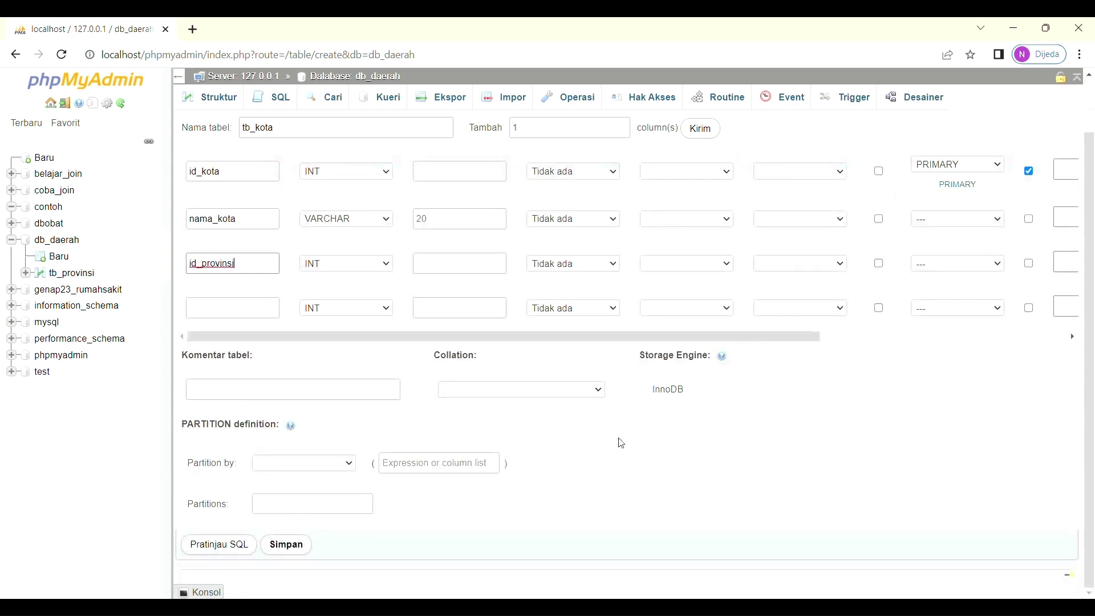
left_click(288, 549)
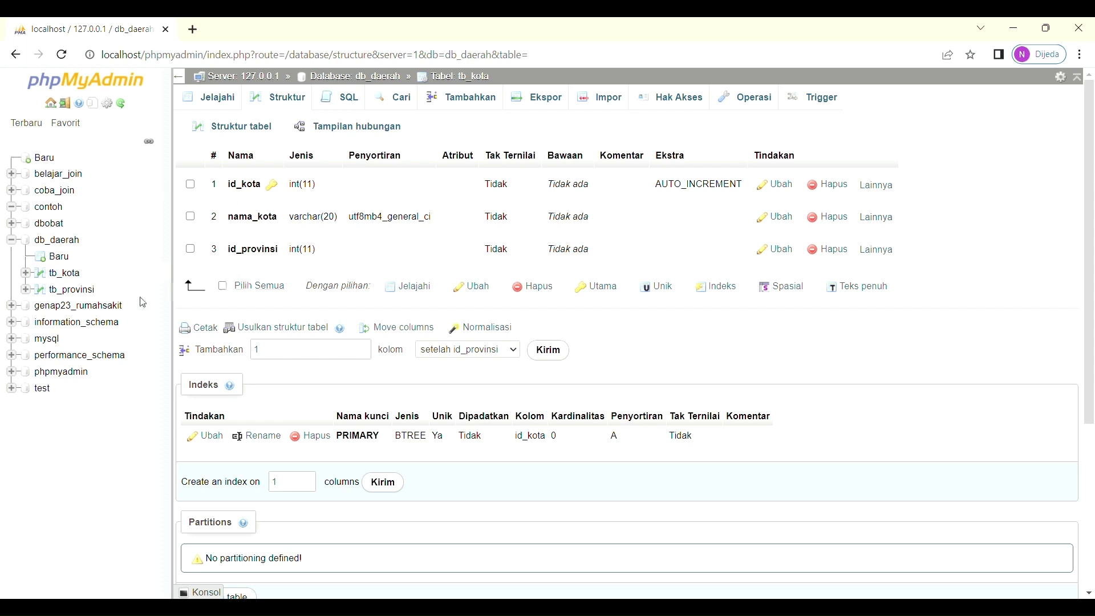
- Browse the contents of tb_provinsi and tb_kota, and view the column structure of tb_kota
left_click(83, 288)
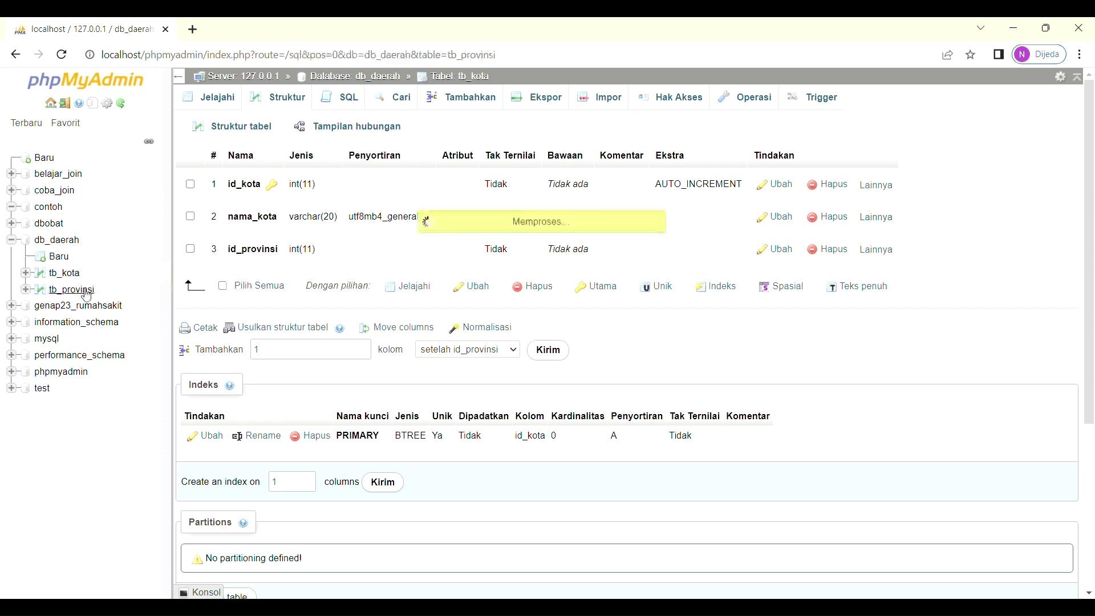
left_click(67, 274)
left_click(78, 290)
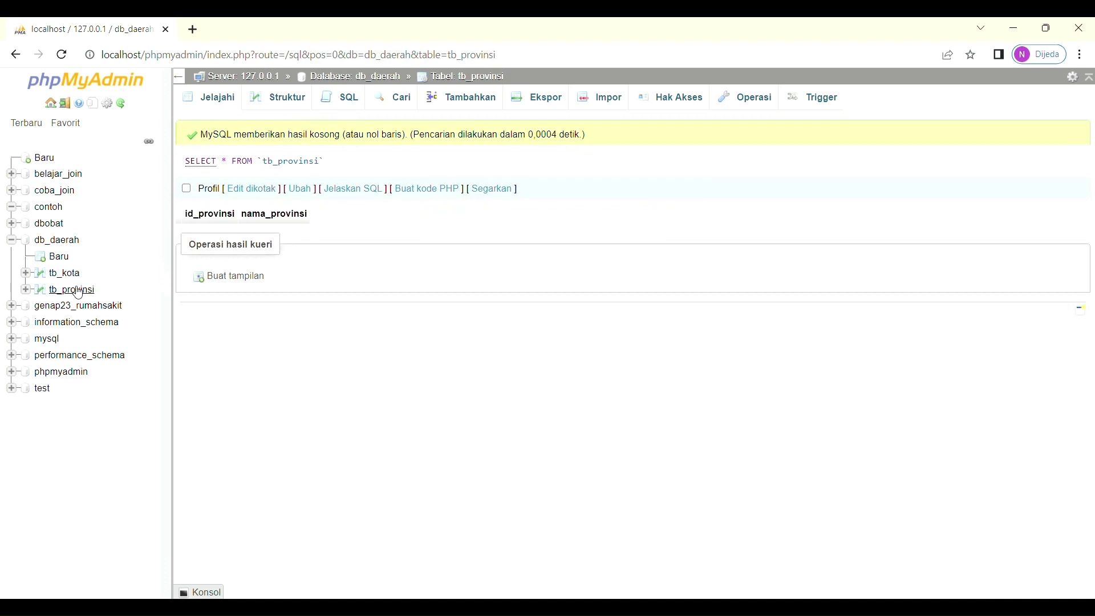
left_click(62, 273)
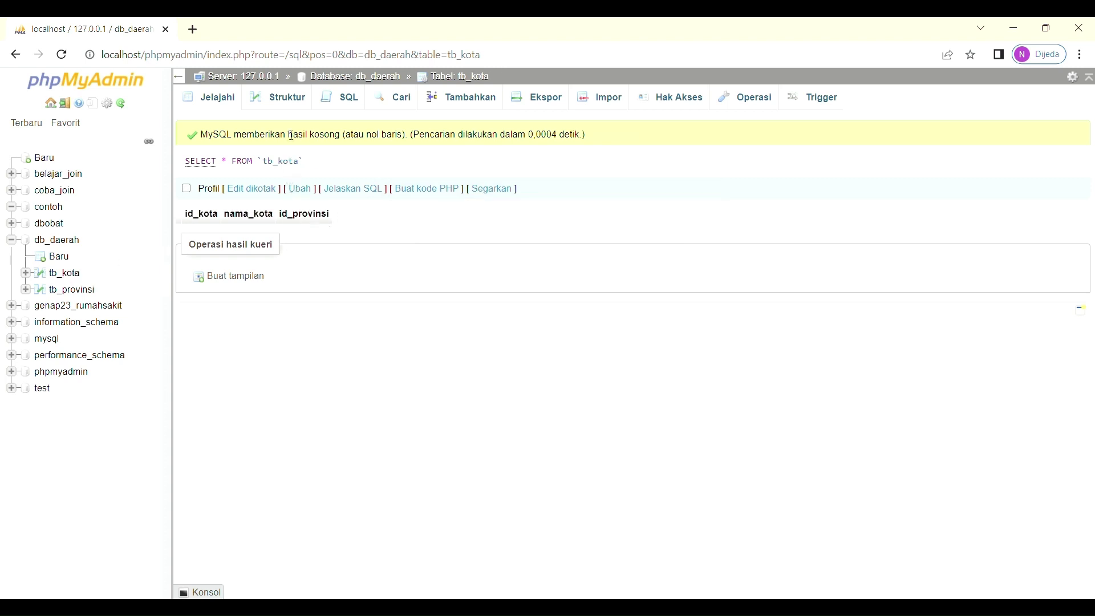
left_click(272, 108)
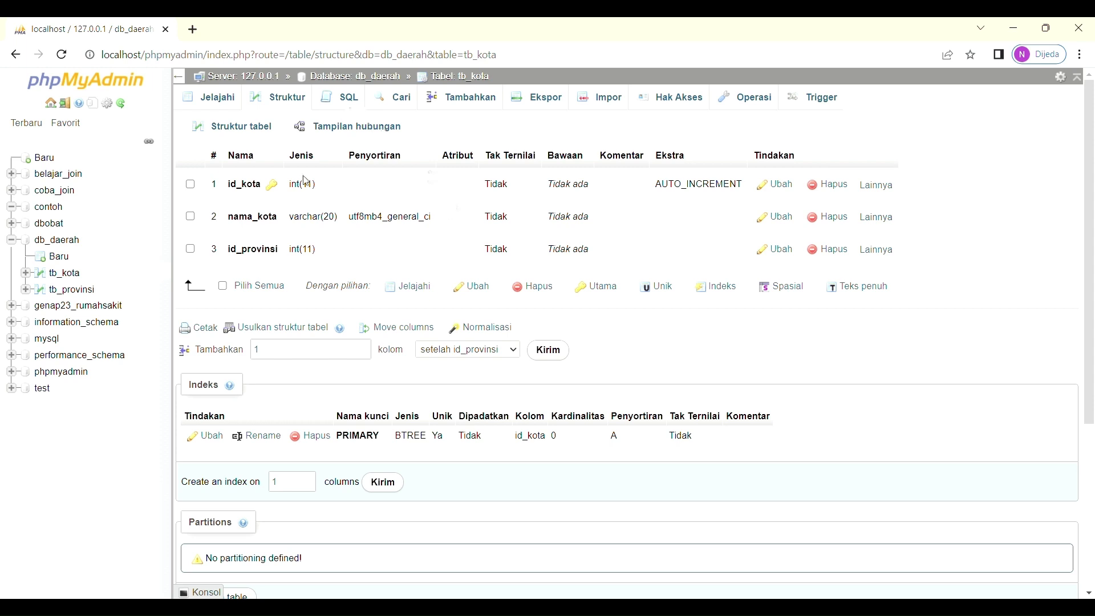
- Insert a row into tb_kota through the entry form with nama_kota Jakarta and id_provinsi 3, leaving id_kota empty
left_click(466, 106)
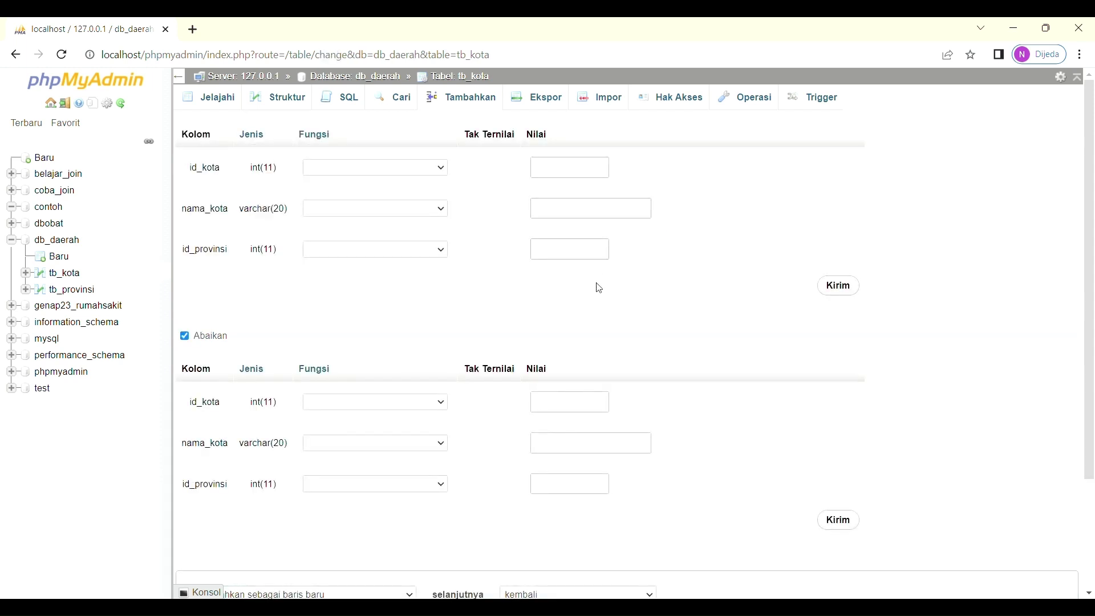
left_click(590, 208)
type("Jakarta")
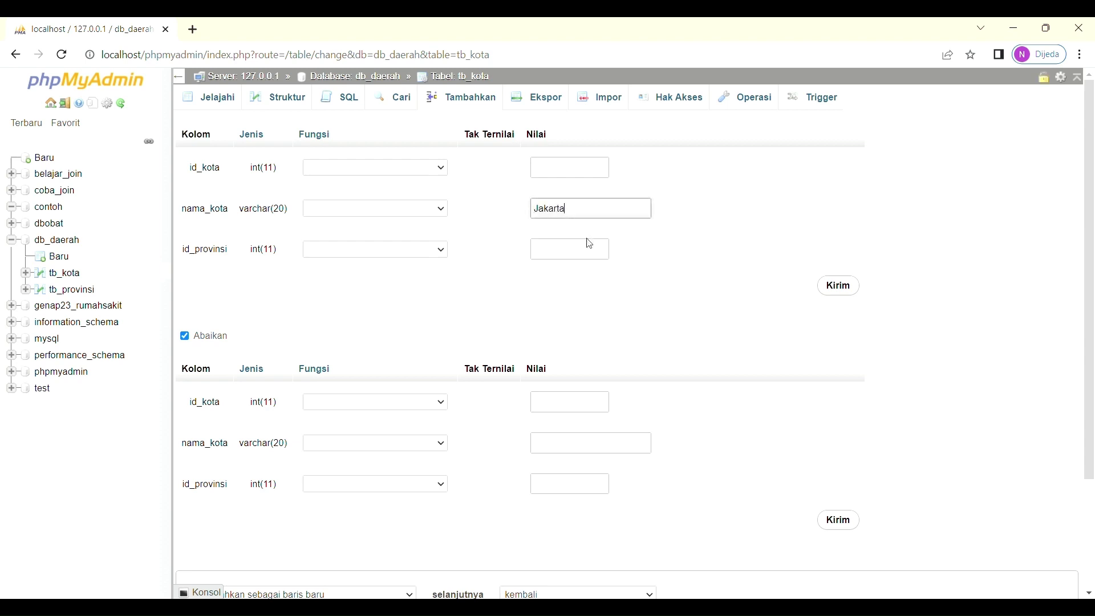
left_click(569, 255)
type("3")
scroll(825, 347, "down", 3)
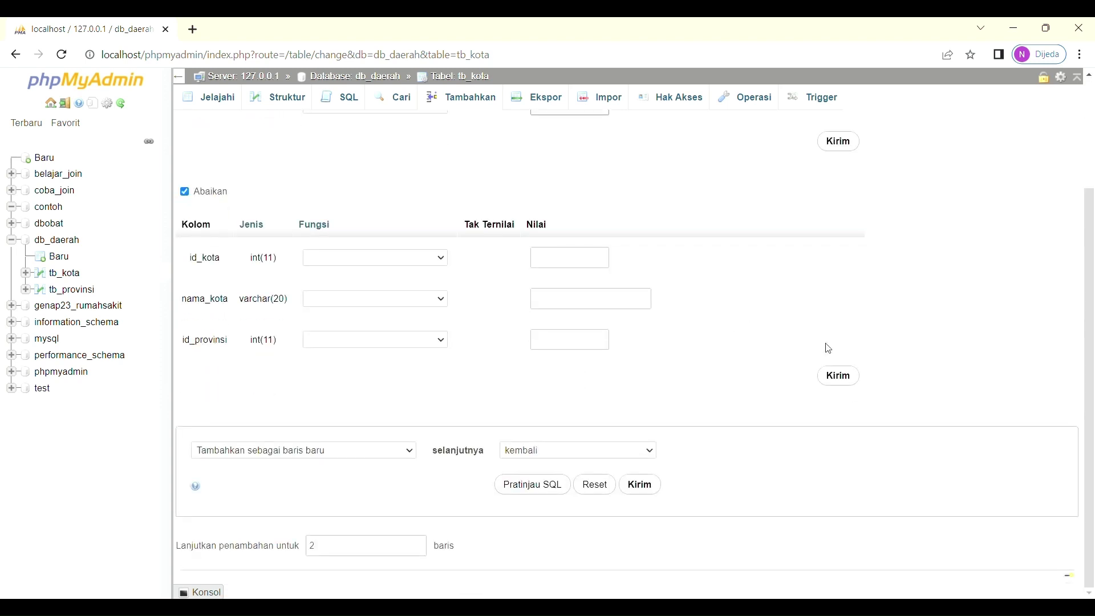
left_click(640, 486)
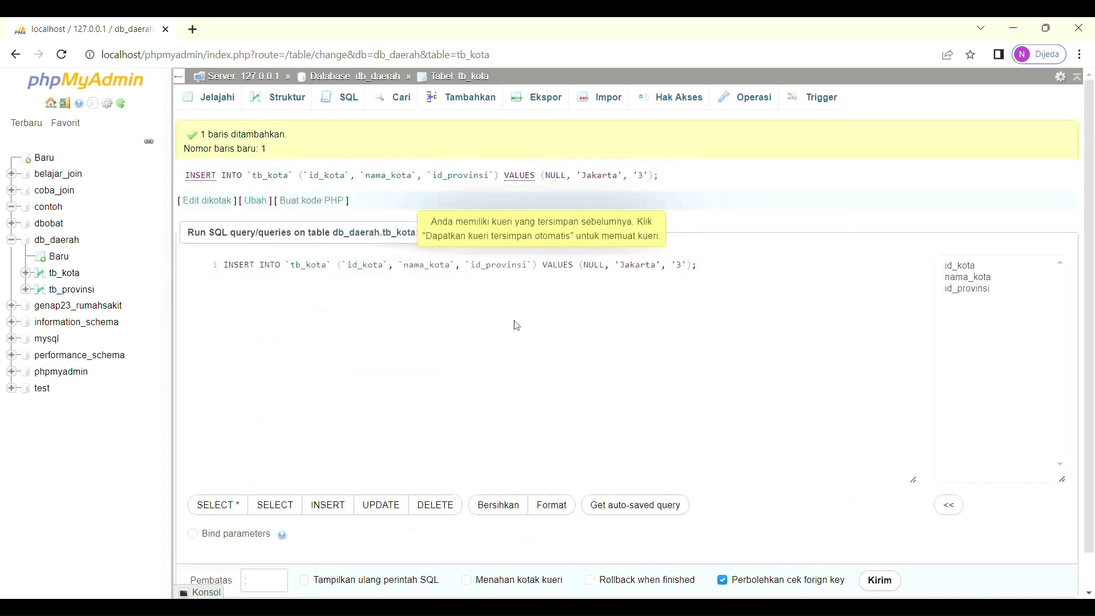
- Browse the tb_kota rows to check the inserted Jakarta record
left_click(585, 321)
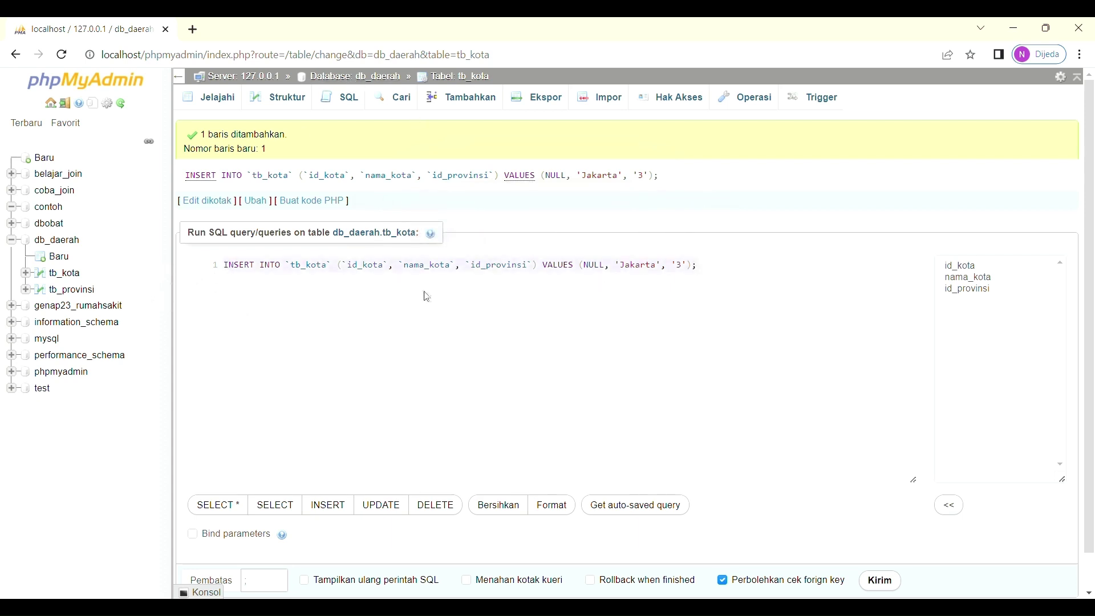
left_click(368, 100)
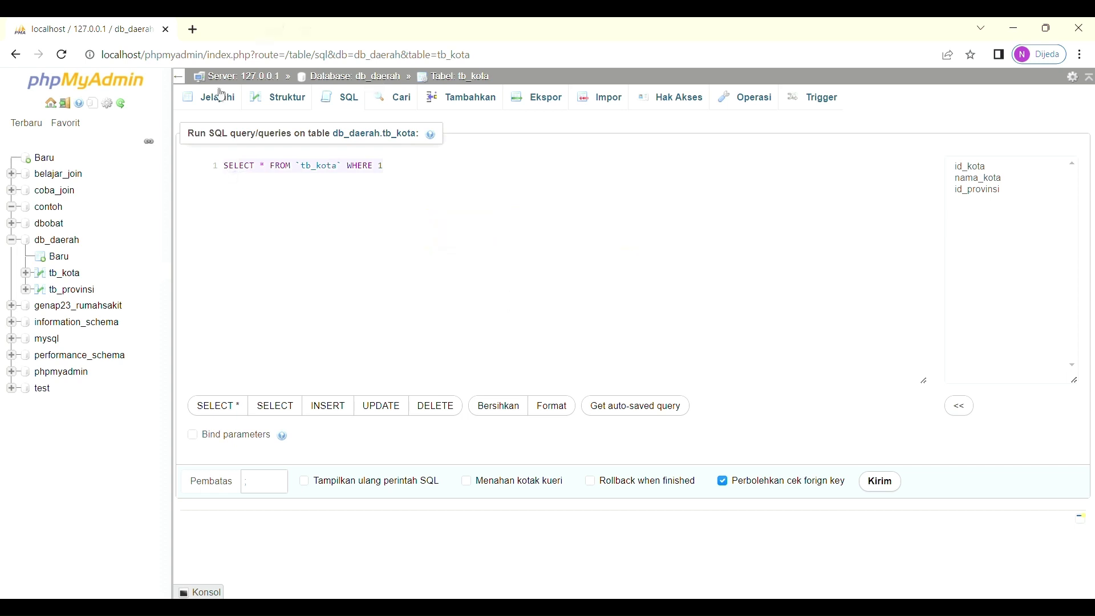
left_click(211, 107)
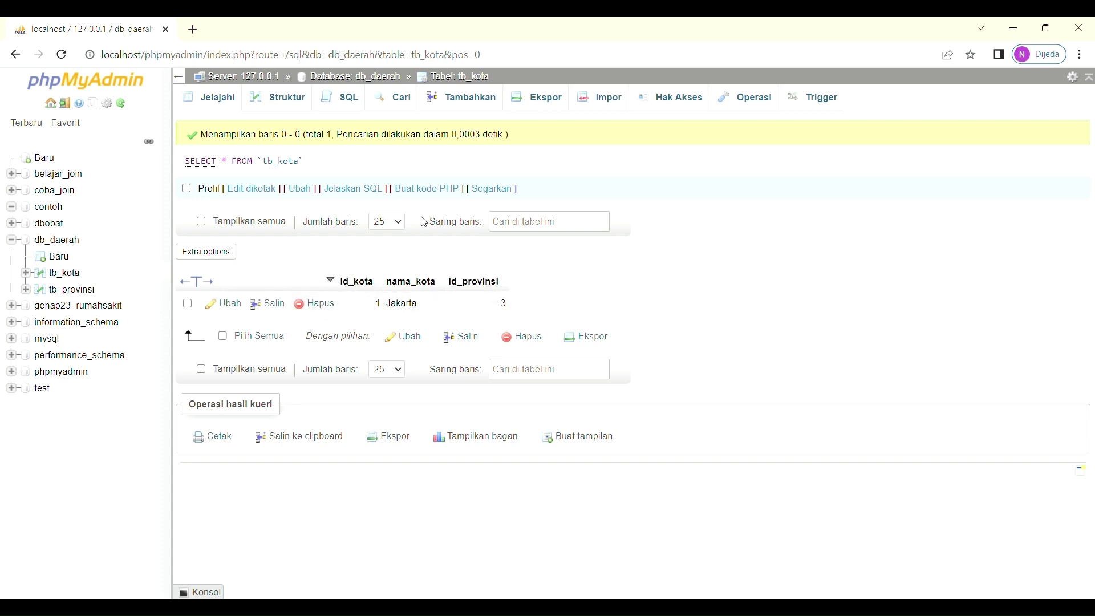
- Replace the default SQL query for tb_kota with the beginning of a new statement, INSERT INTO tb_kota
left_click(349, 106)
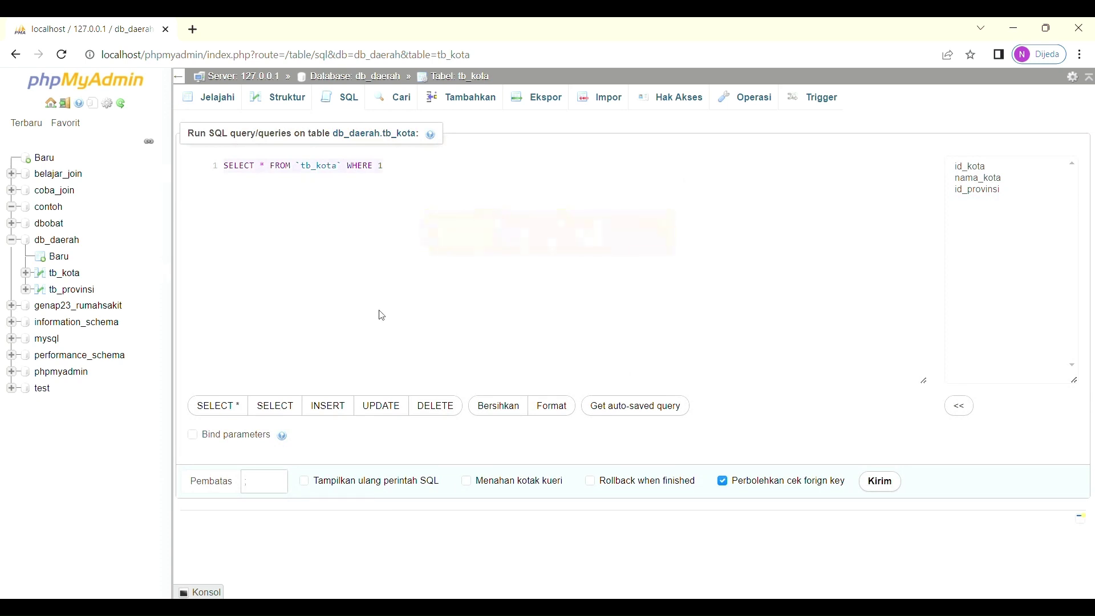
key("ctrl+a")
type("INSERT")
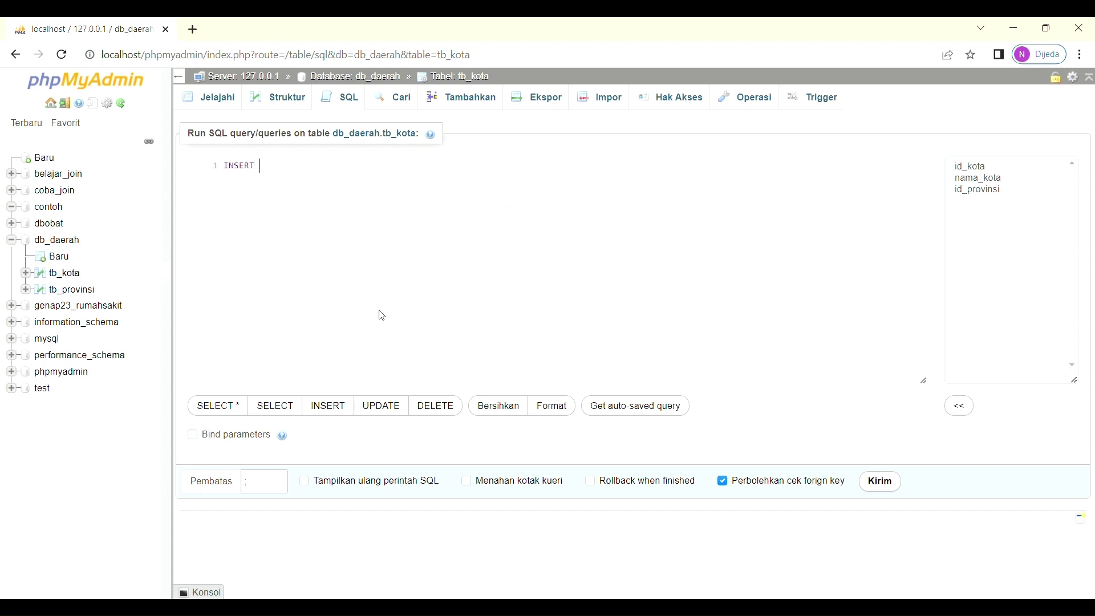
type("INTO`tb")
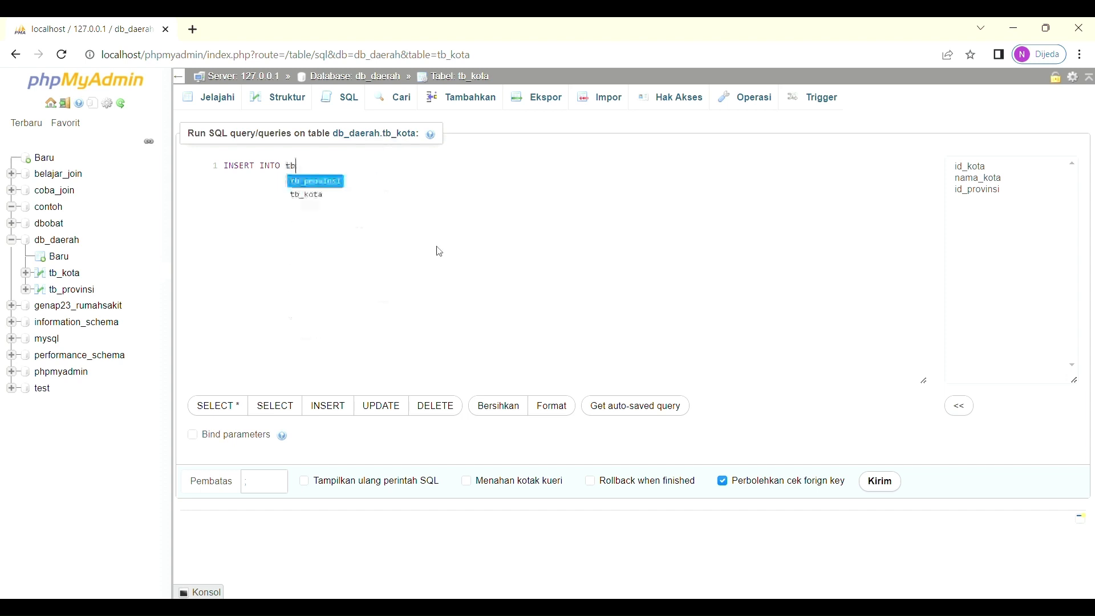
key("Down")
key("Return")
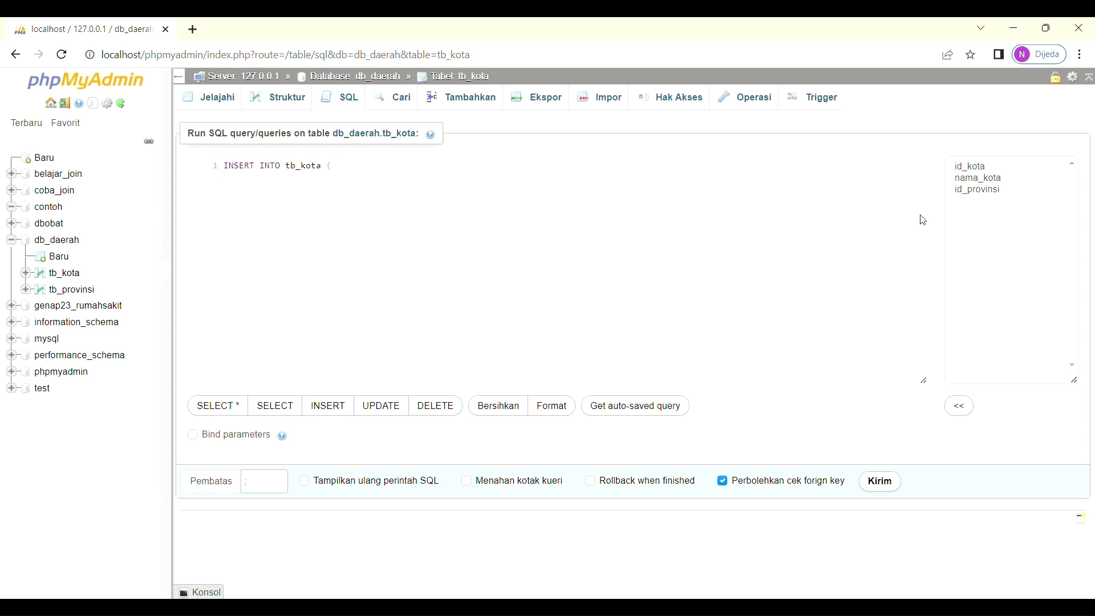
- List the columns id_kota, nama_kota and id_provinsi in parentheses after the table name in the INSERT statement
type("id")
key("Return")
type(", na")
key("Return")
type(",id")
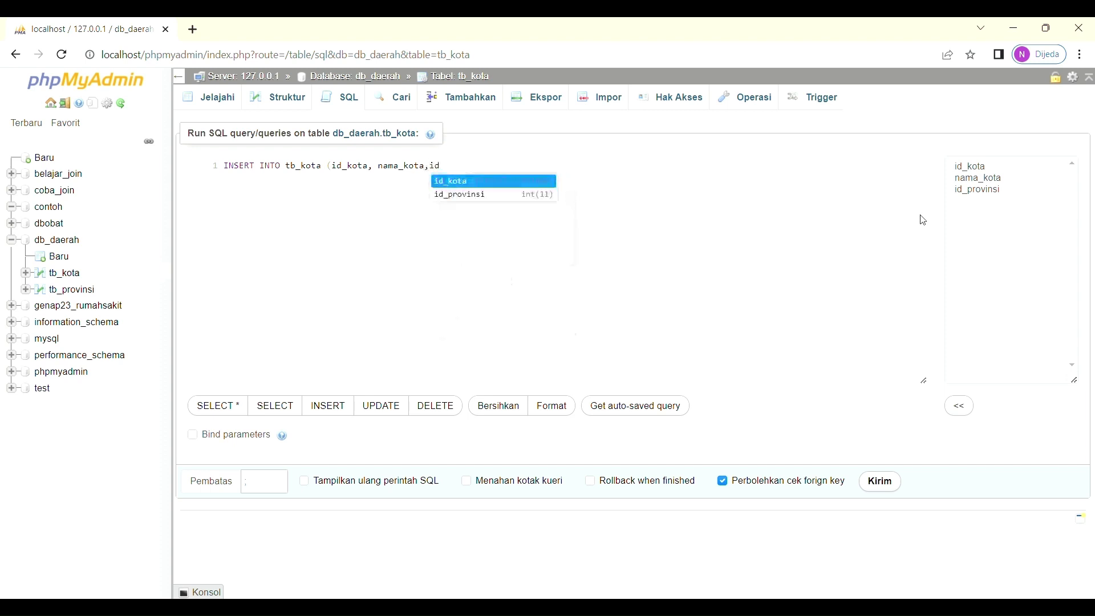
key("Down")
key("Return")
type(") ")
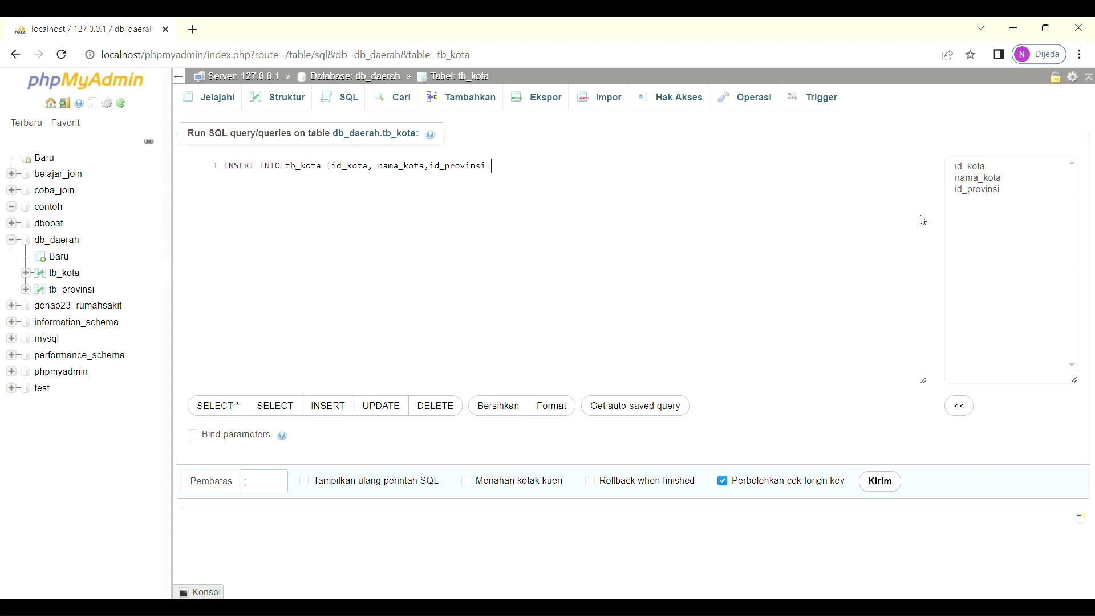
- Begin the VALUES clause on the second line with (null,' and remove the space before nama_kota in the column list
type("va")
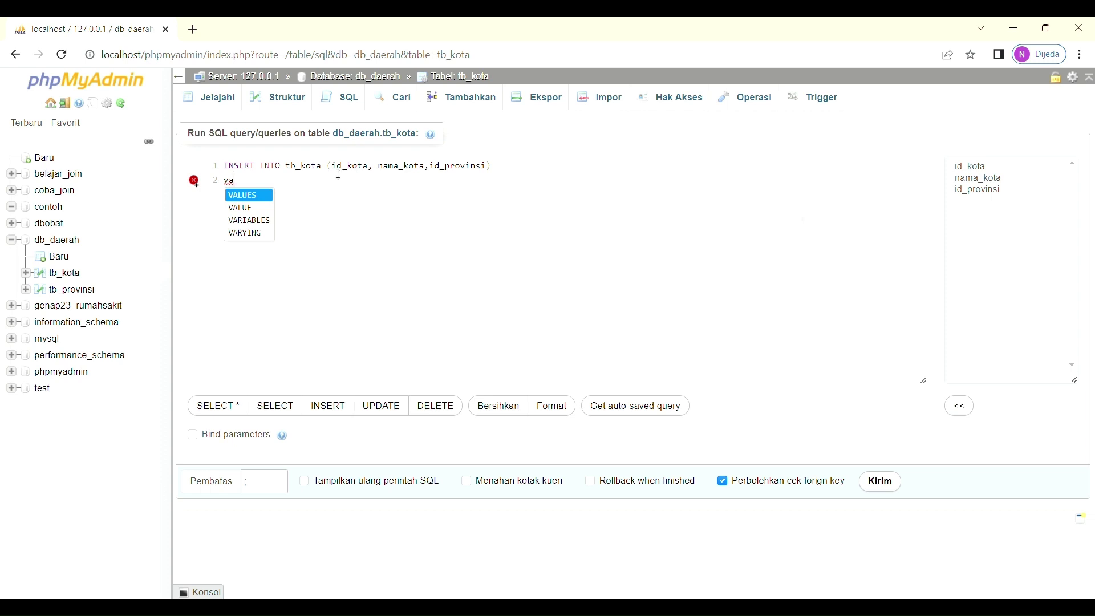
key("Escape")
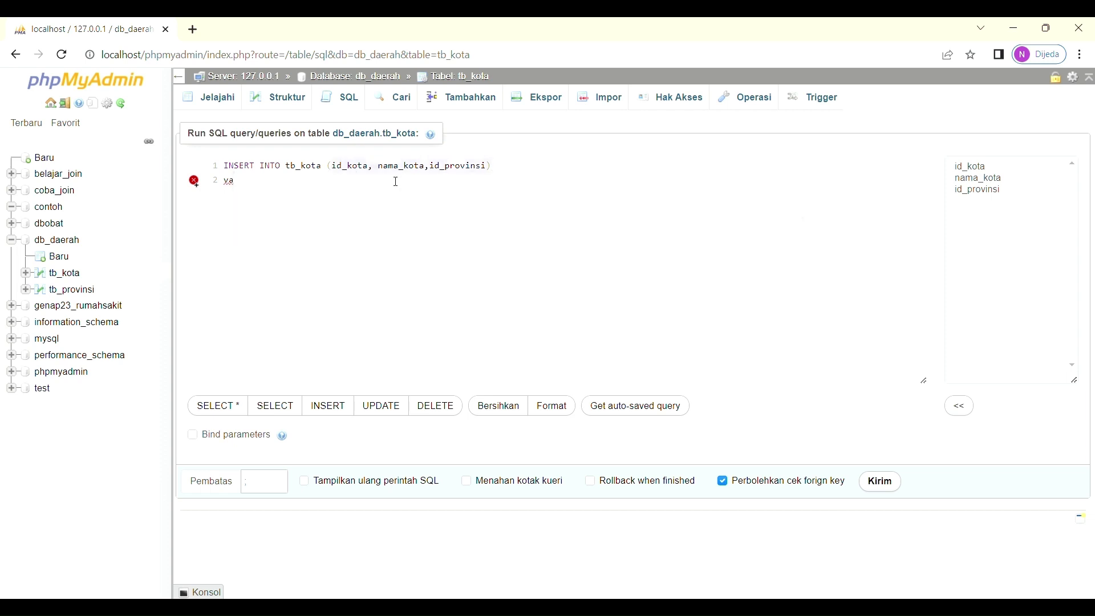
type("l")
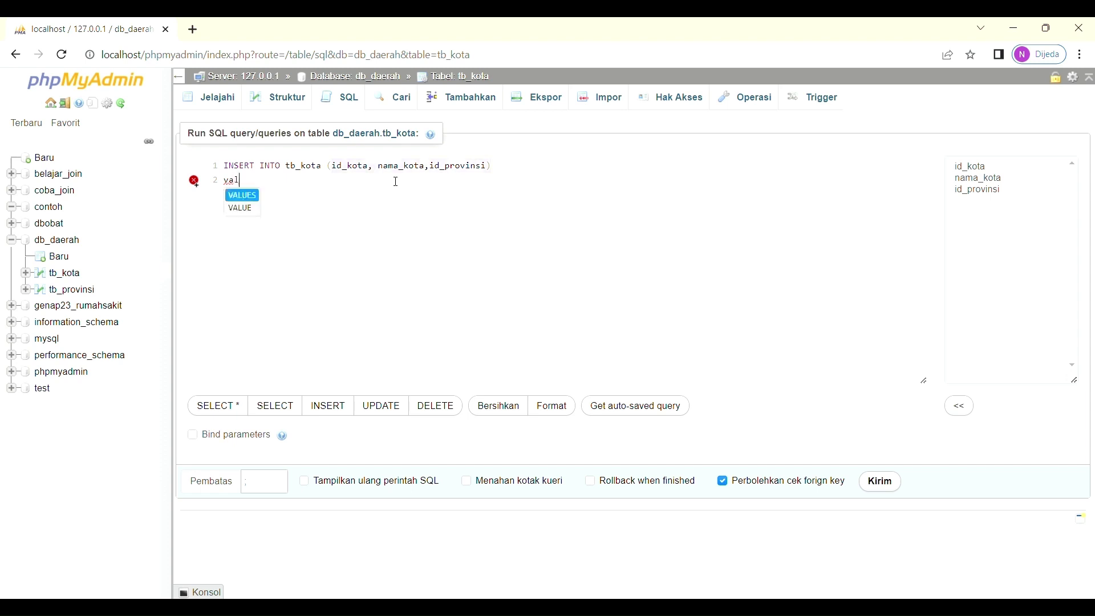
key("Return")
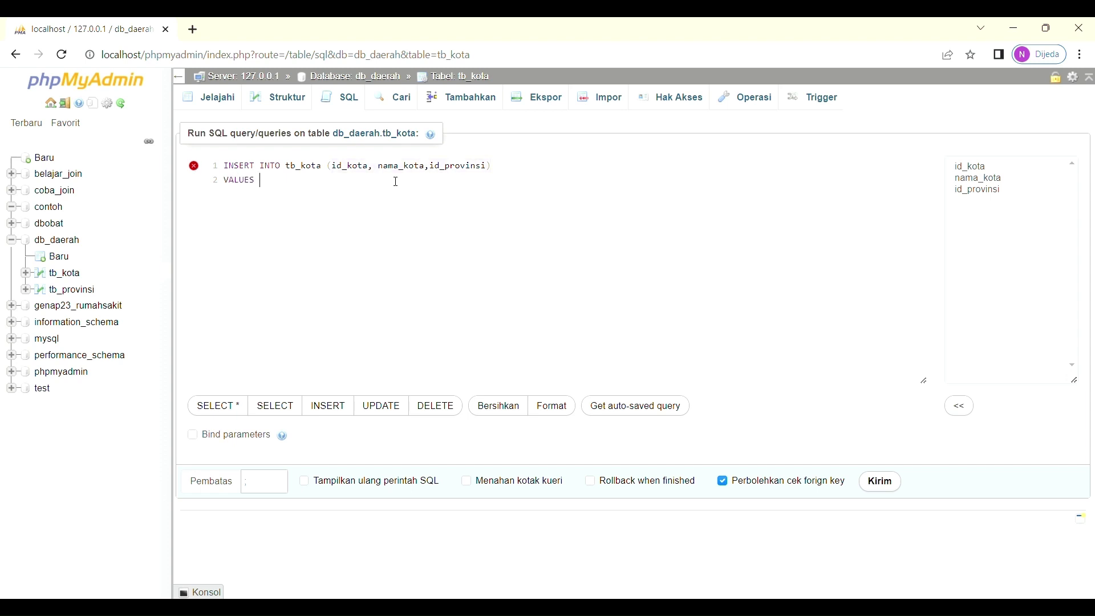
type("(null,'")
left_click(382, 176)
key("BackSpace")
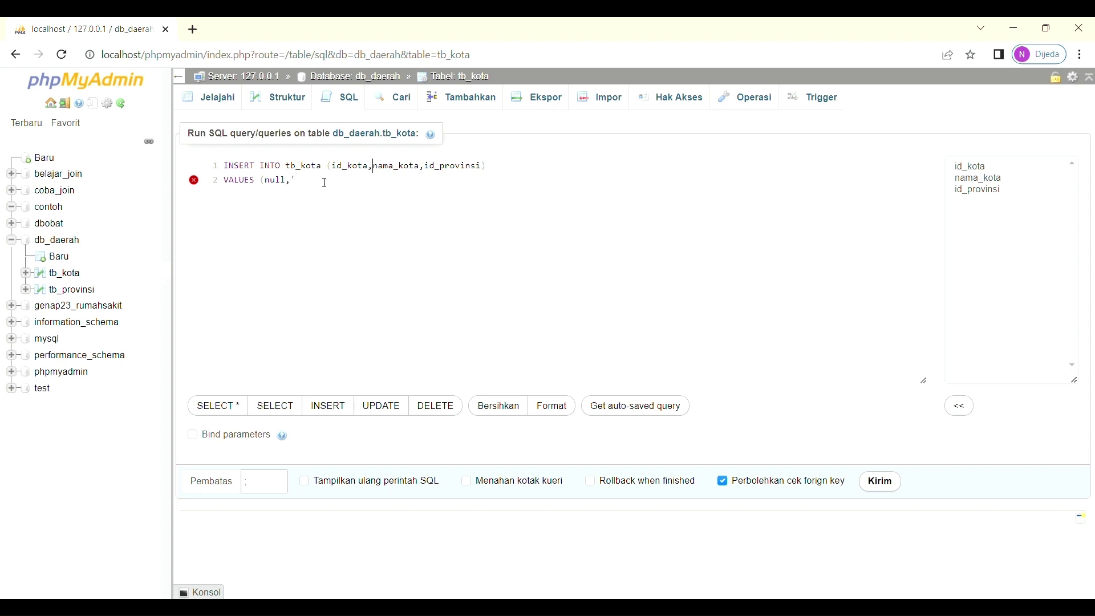
- Complete the values with Semarang and '2', close the statement with a parenthesis and semicolon, and run it
left_click(319, 184)
type("Semarang")
type("','2');")
left_click(882, 482)
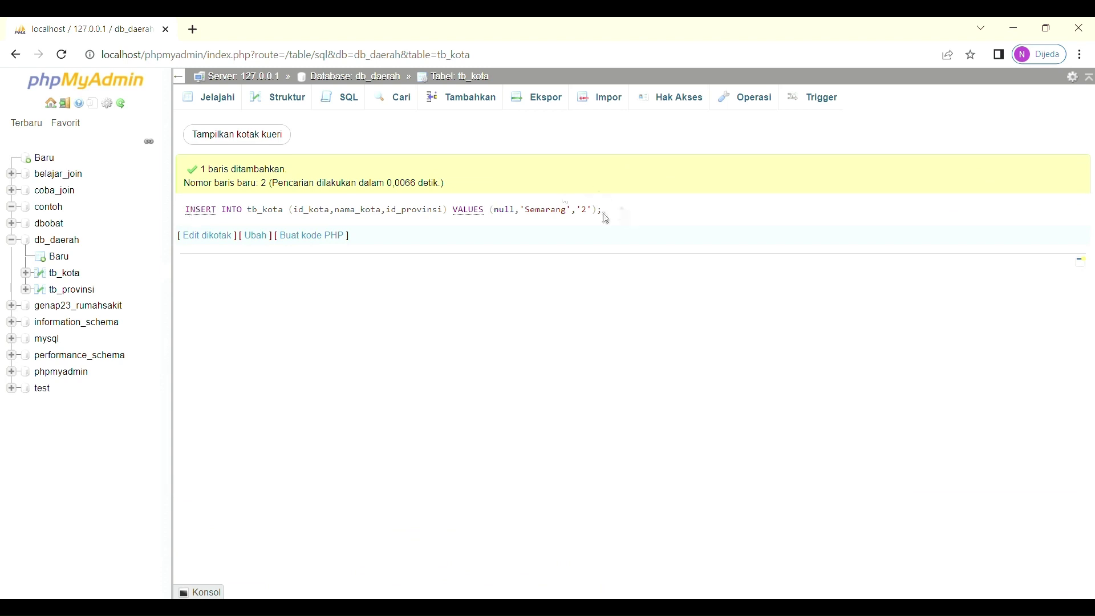
- Review the executed INSERT statement and browse the records of tb_kota and tb_provinsi
left_click_drag(604, 215, 185, 215)
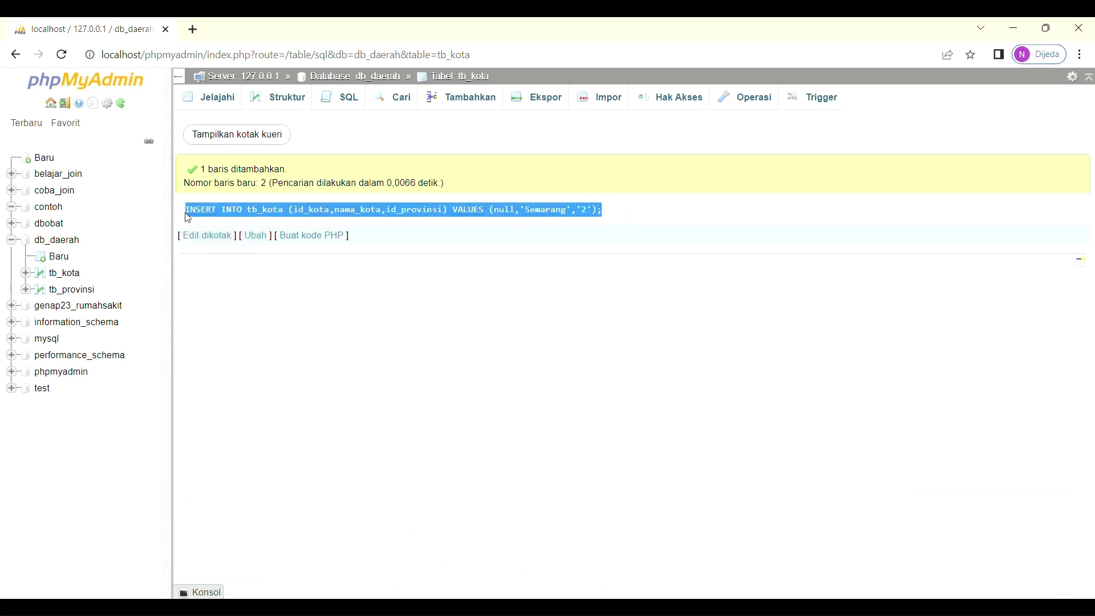
left_click(226, 101)
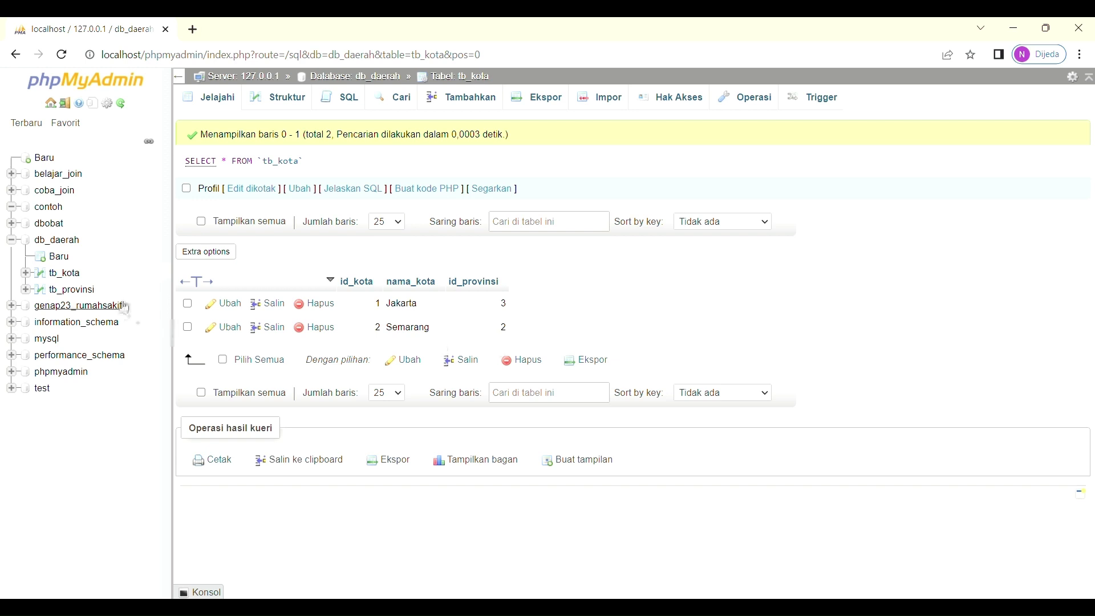
left_click(77, 291)
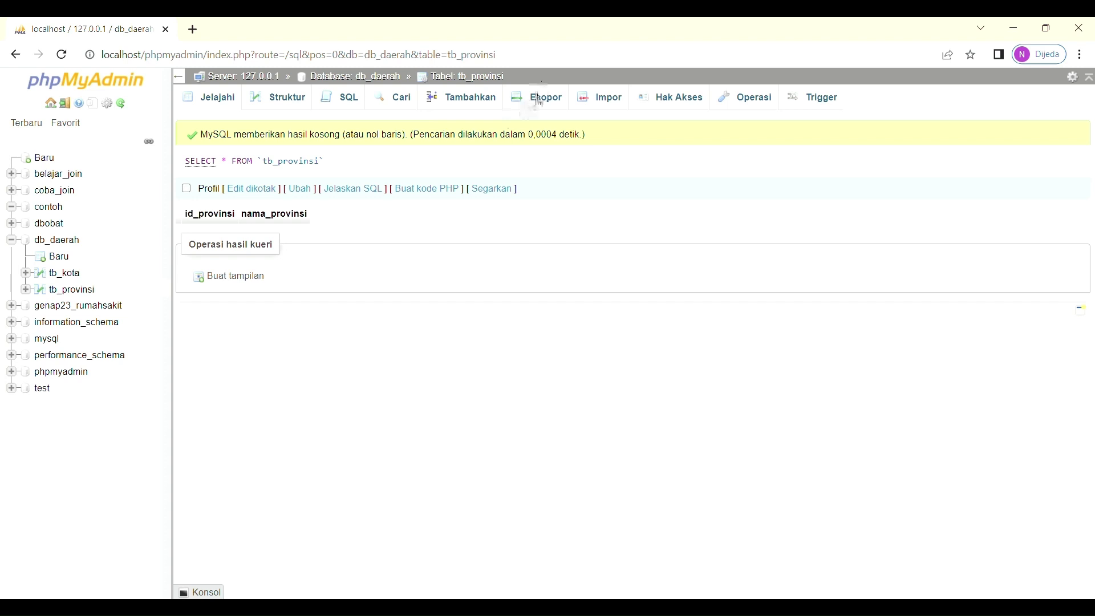
- Fill the first row of tb_provinsi's insert form with id_provinsi 1 and nama_provinsi DKI Jakarta
left_click(475, 103)
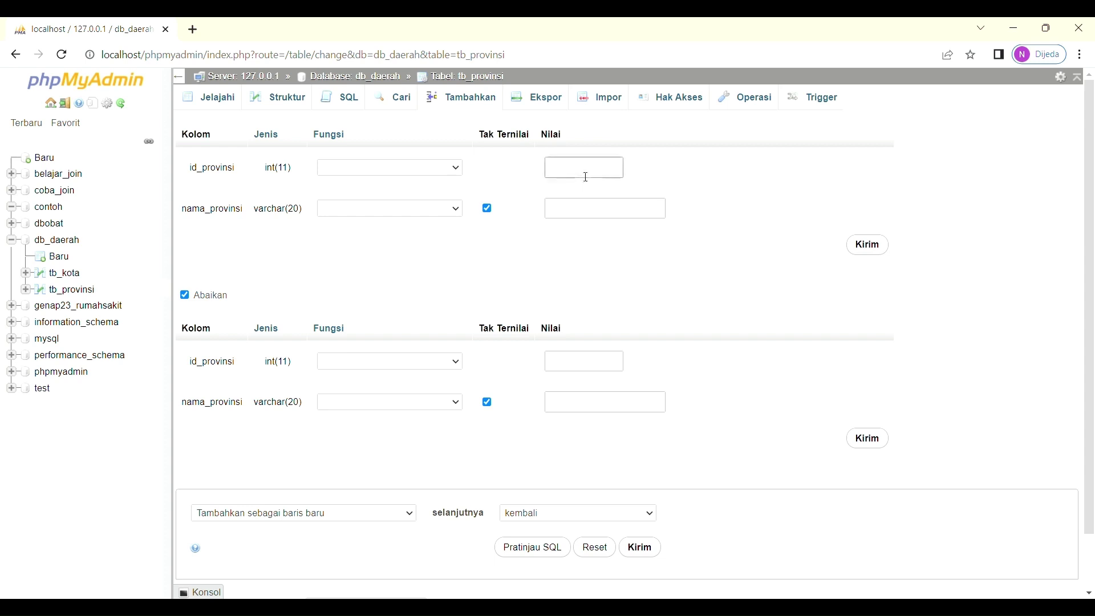
type("1")
left_click(570, 217)
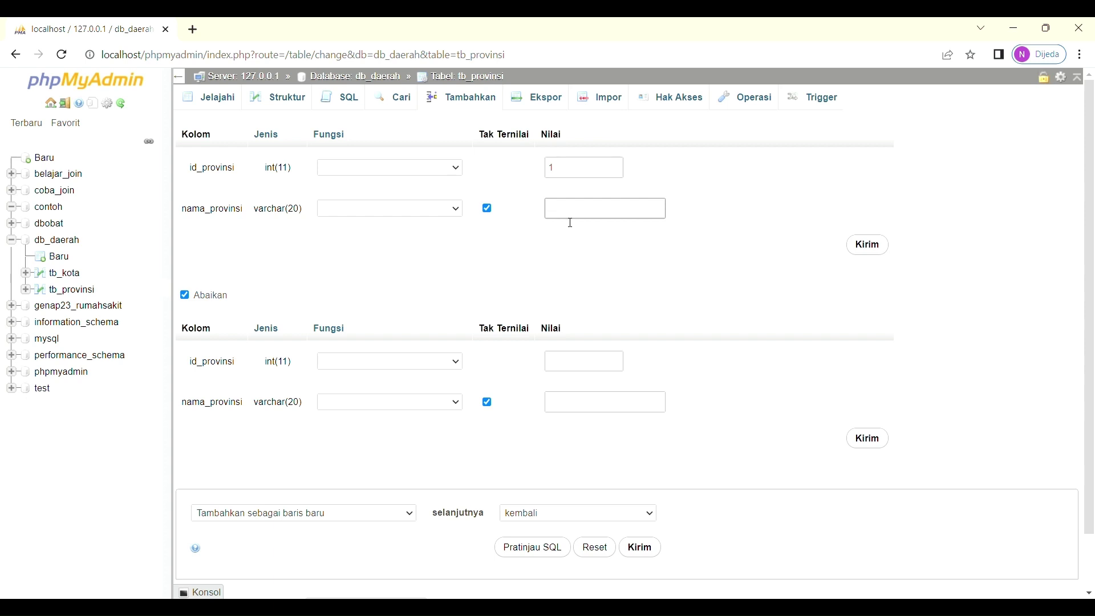
type("DKI Jakarta")
key("End")
- Fill the second row with id_provinsi 2 and nama_provinsi Jawa Tengah, submit both records, and browse tb_provinsi
left_click(575, 367)
type("2")
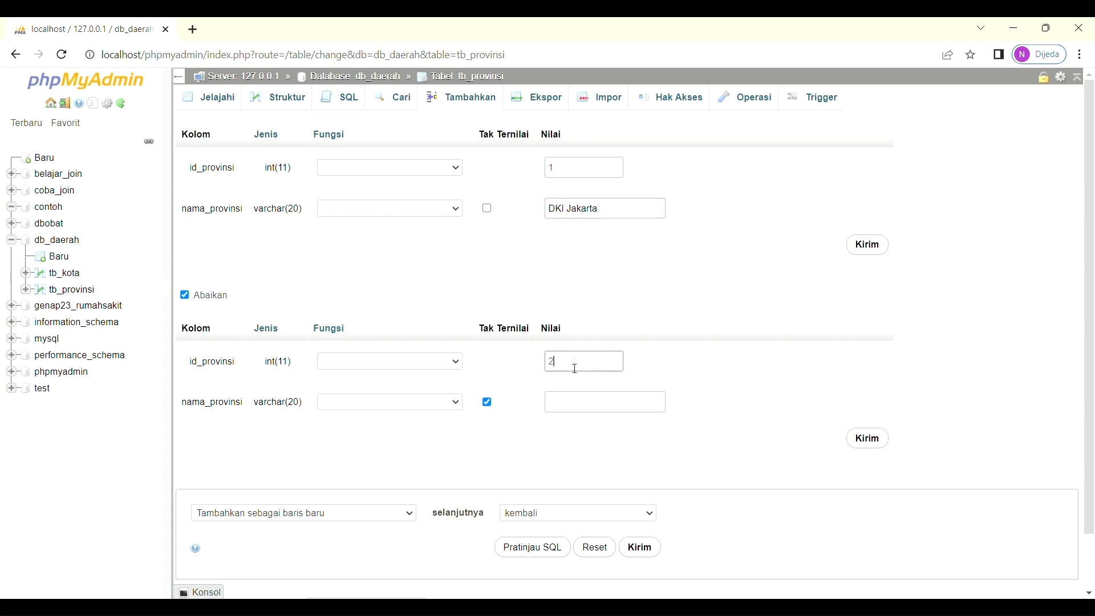
left_click(577, 402)
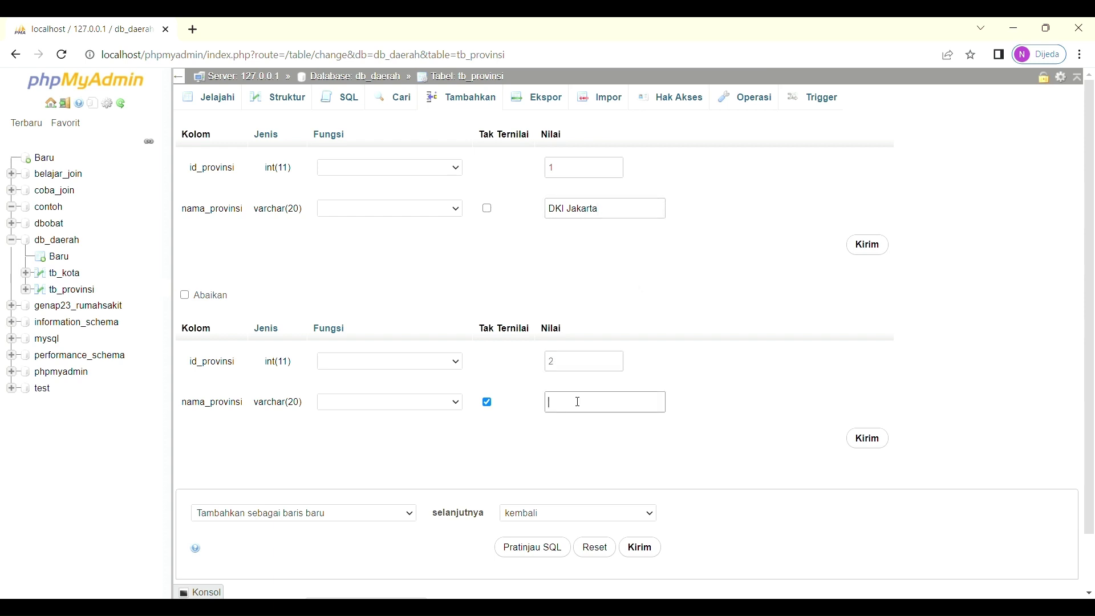
type("Jawa Tengah")
scroll(694, 479, "down", 1)
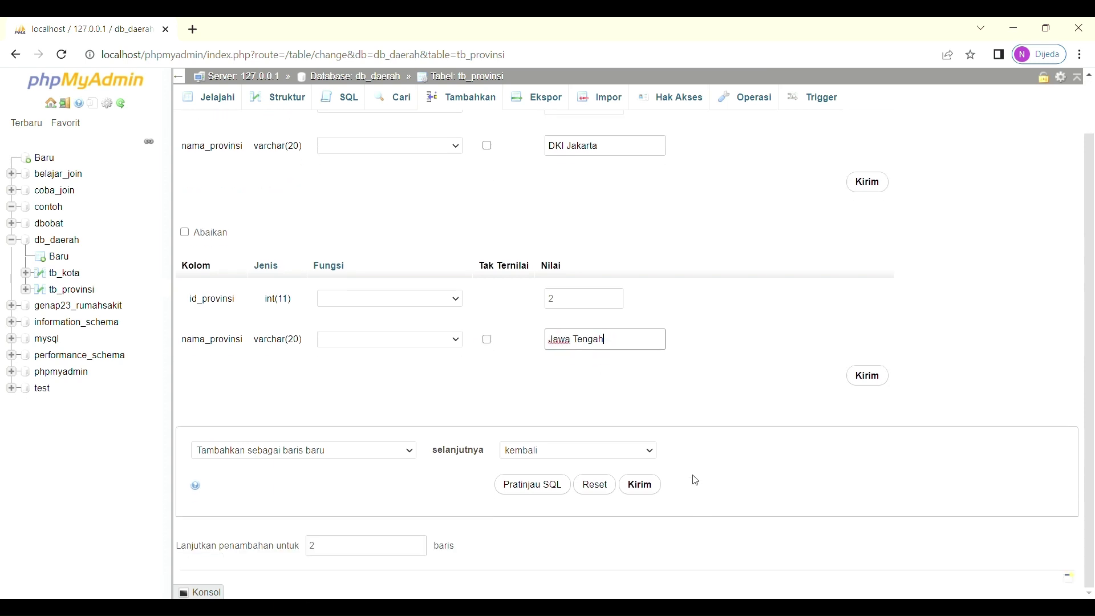
left_click(639, 485)
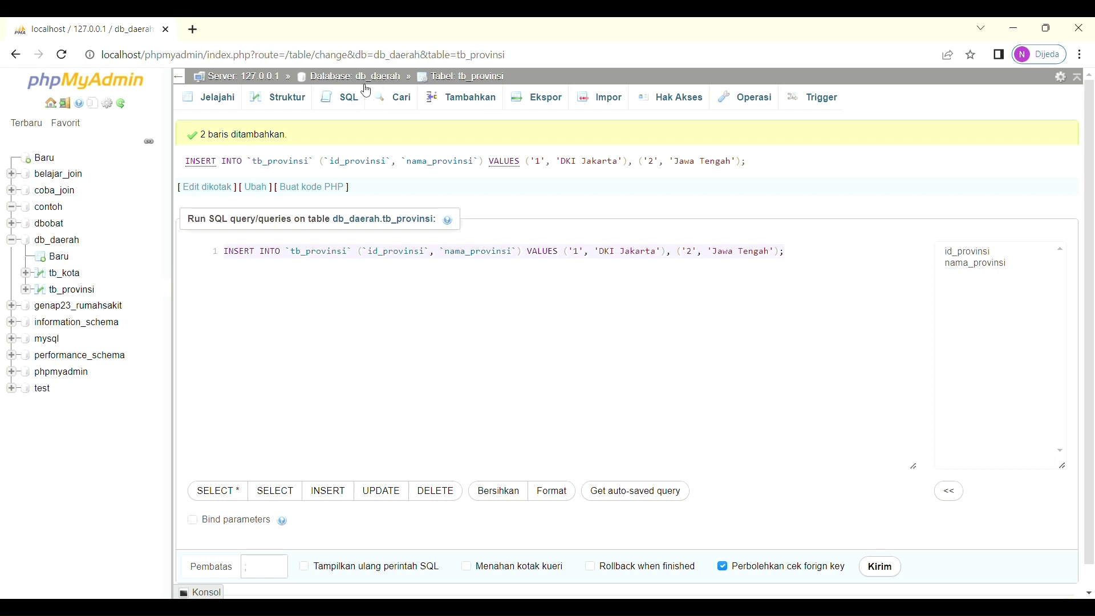
left_click(352, 101)
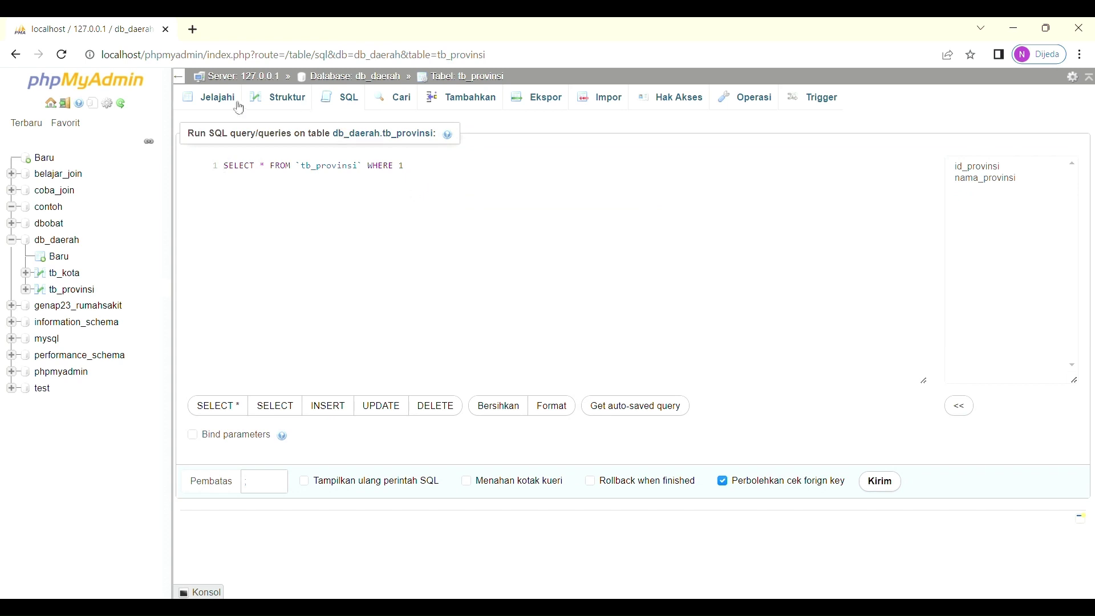
left_click(219, 106)
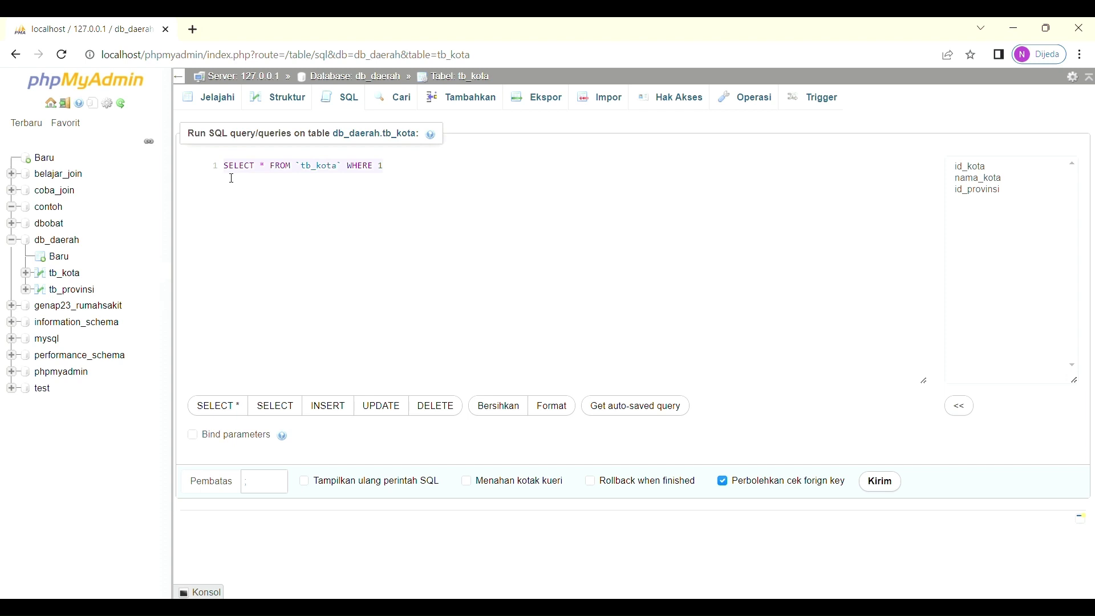
- Replace the default SQL query for tb_kota with the beginning of a new statement, UPDATE tb_kota SET
type("u")
key("Return")
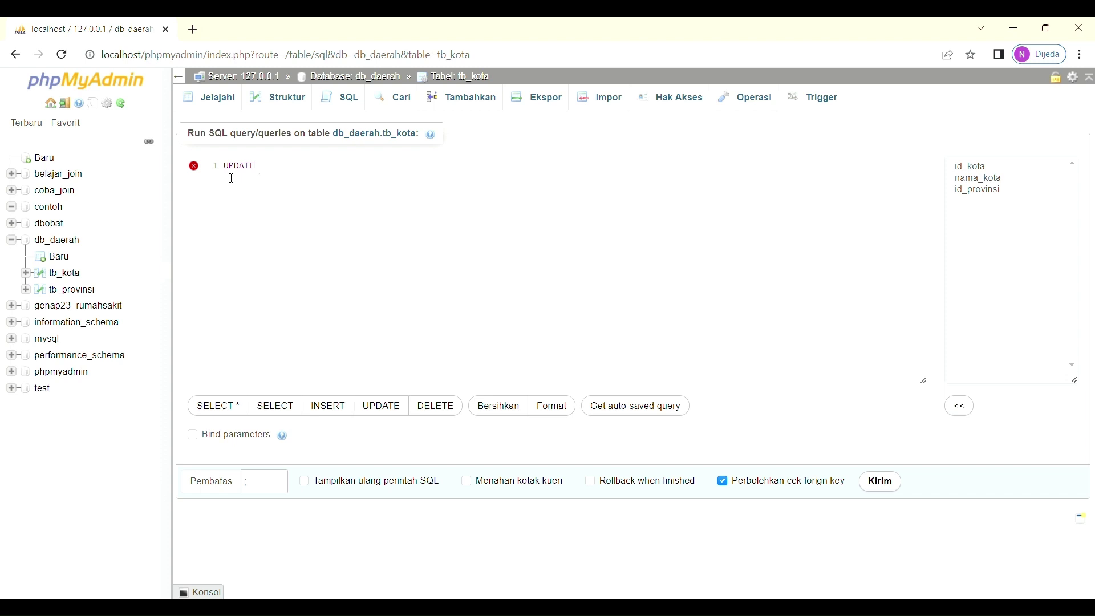
type("tb")
key("Return")
type("set")
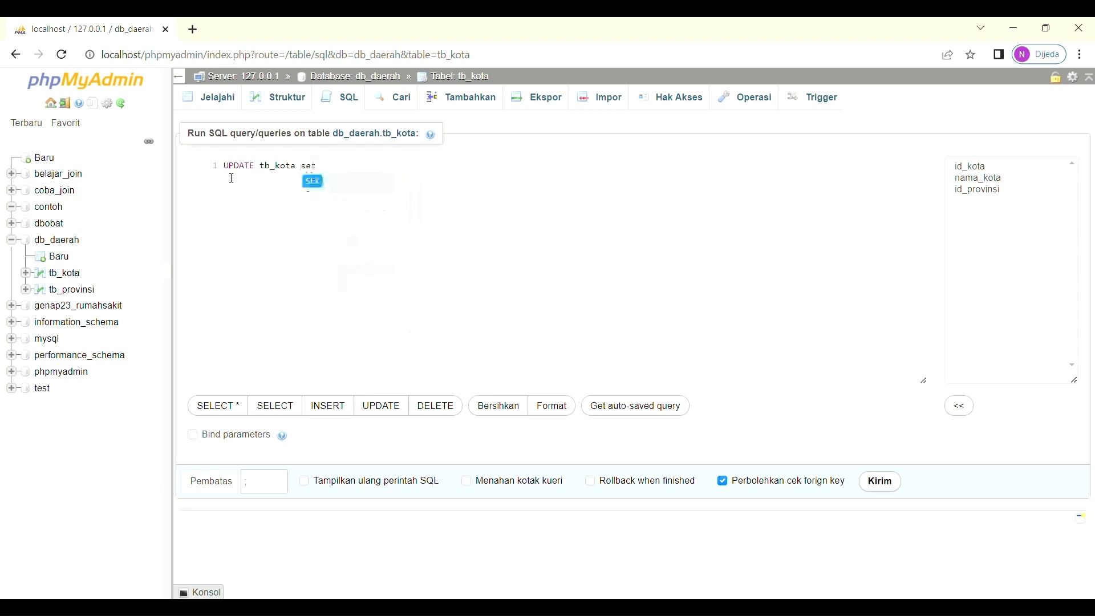
key("Return")
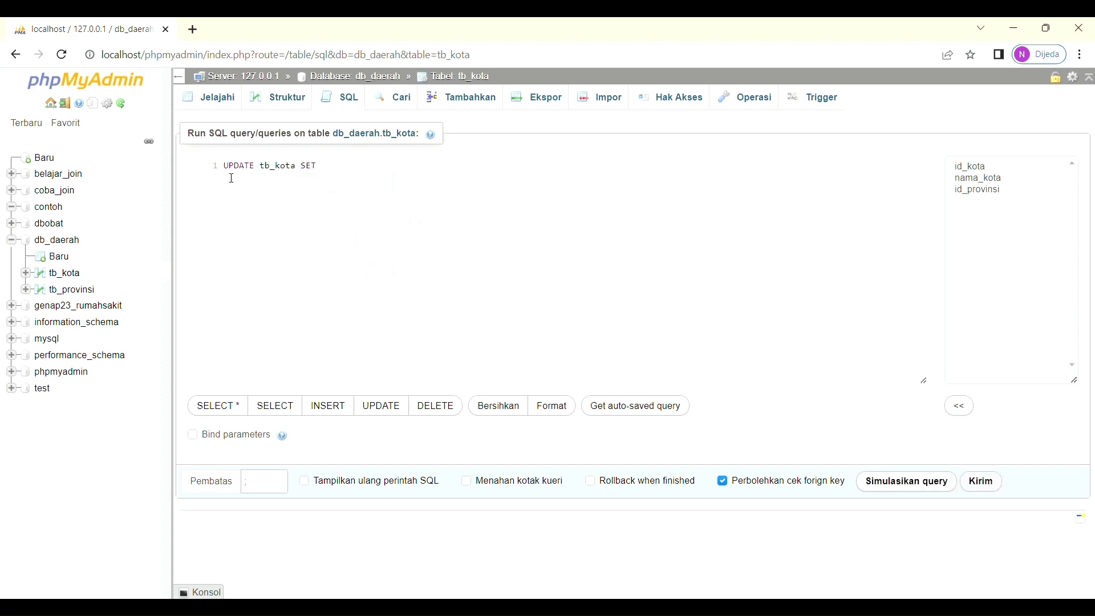
- Add the assignment id_provinsi = 1 after SET in the UPDATE statement
type("id_provinsi")
type("=")
type("2")
key("BackSpace")
type("1 ")
- Add the condition WHERE tb_kota.id_kota = 1 on the second line and run the UPDATE statement
type("WHERE ")
type("tb_kota")
type(".")
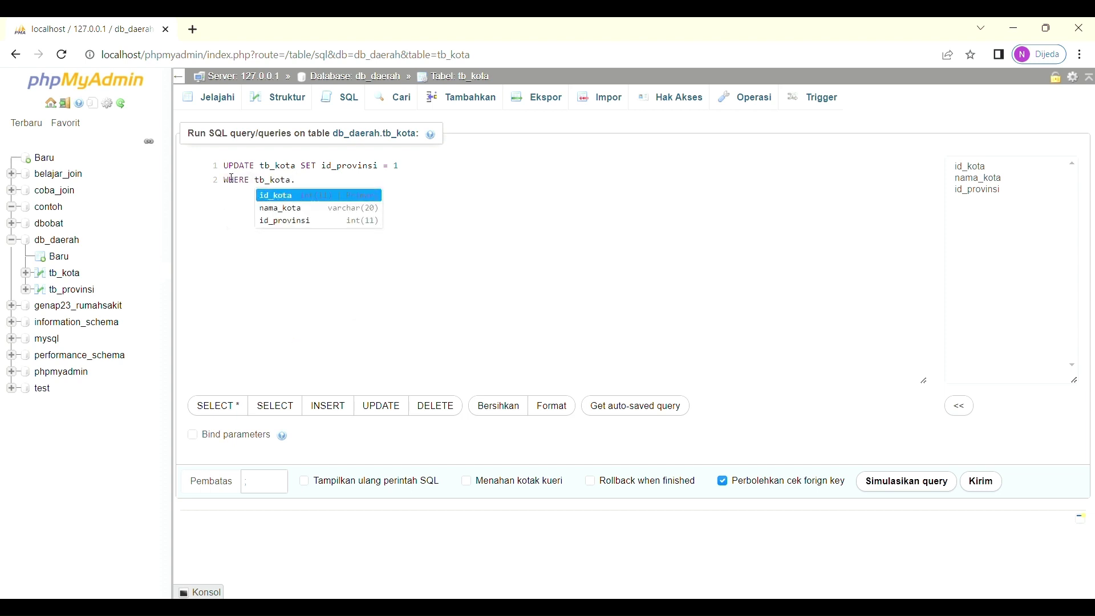
key("Return")
type("= 1")
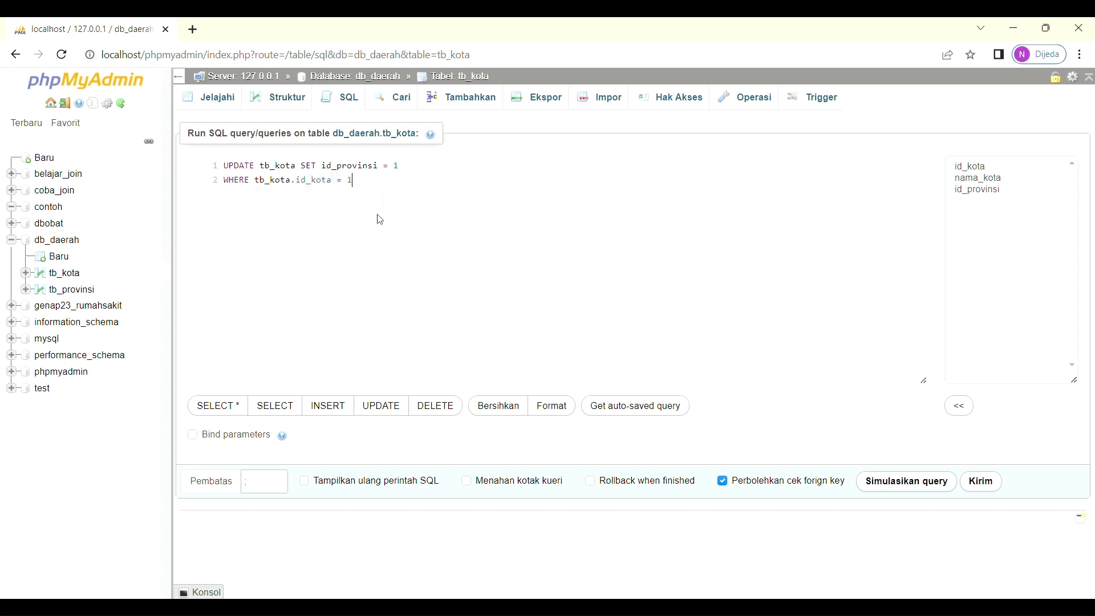
left_click(983, 482)
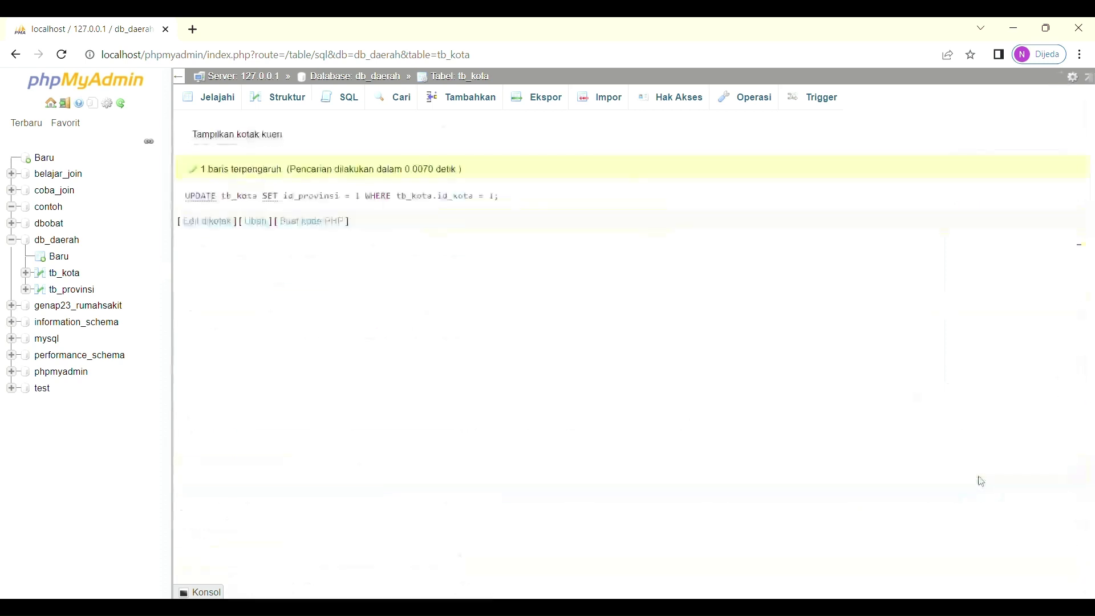
- Browse tb_kota and open the Jakarta record for editing to examine its id_provinsi value
left_click(211, 102)
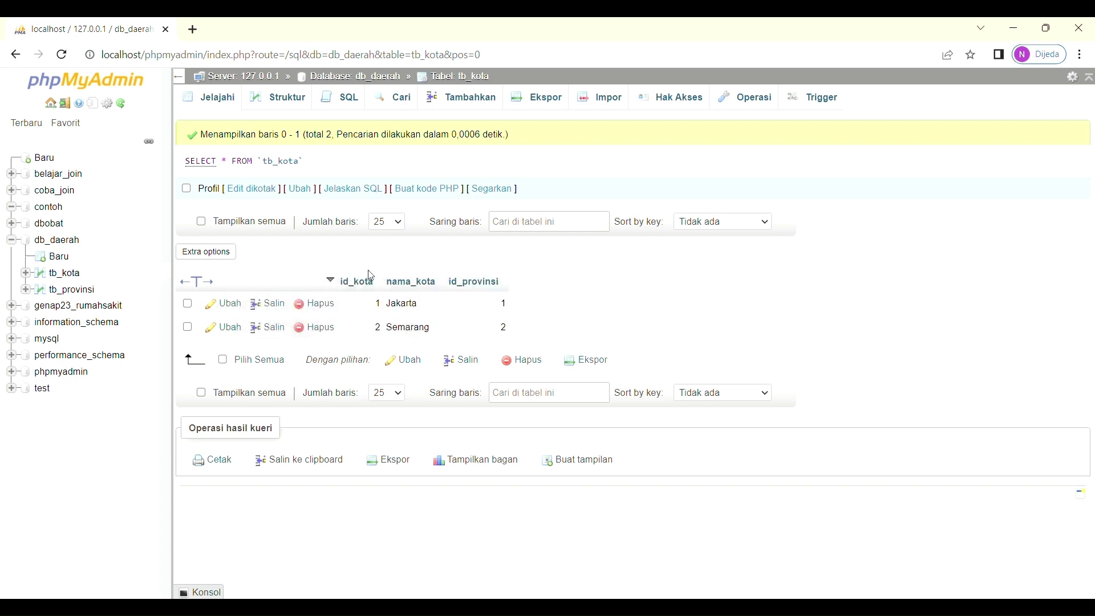
left_click(223, 304)
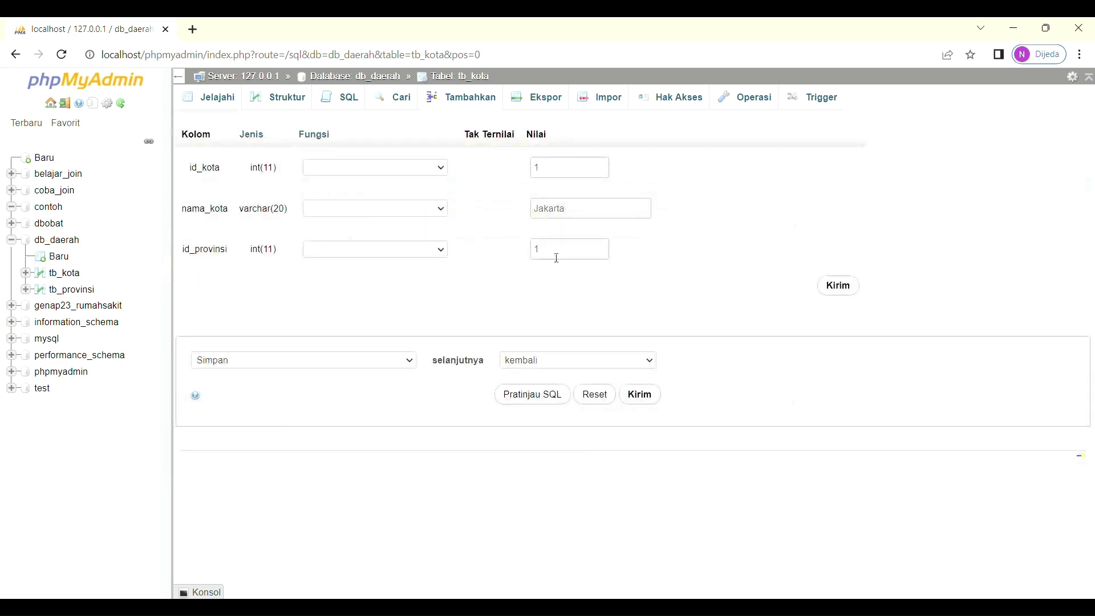
left_click(562, 255)
left_click_drag(562, 255, 527, 252)
left_click(353, 104)
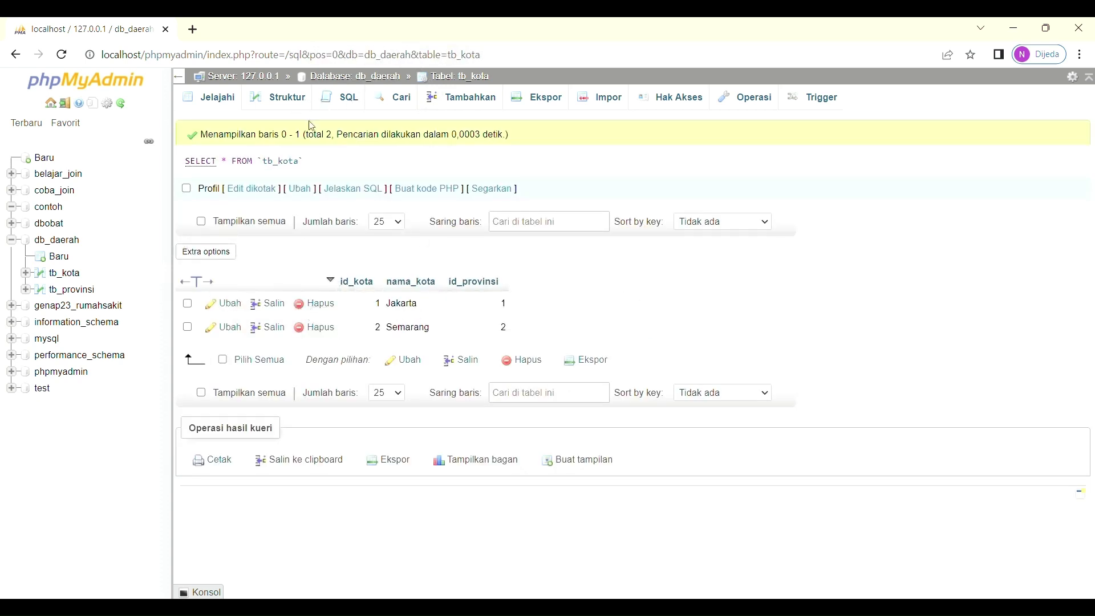
- Insert a record into tb_kota through the form with nama_kota Gorontalo and id_provinsi 3, and browse the table
left_click(483, 111)
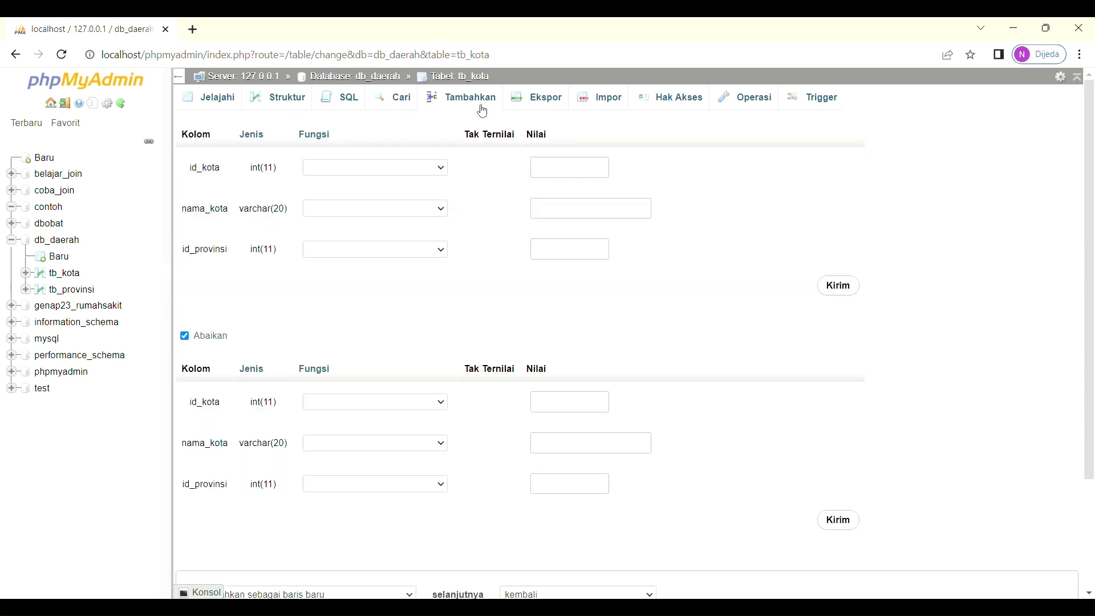
left_click(581, 219)
type("Gorontalo")
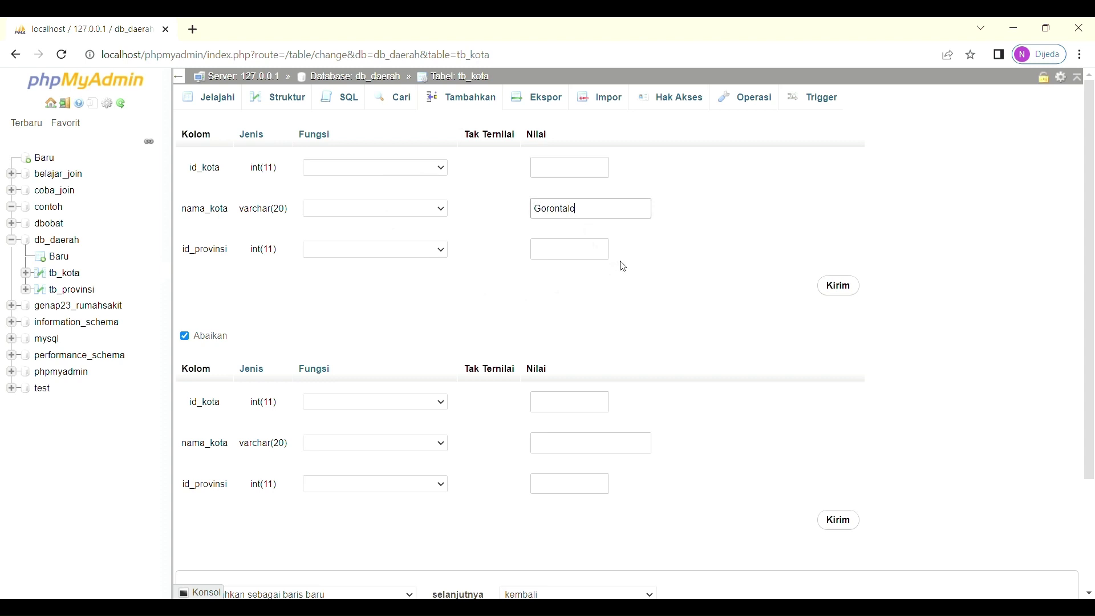
scroll(716, 447, "down", 3)
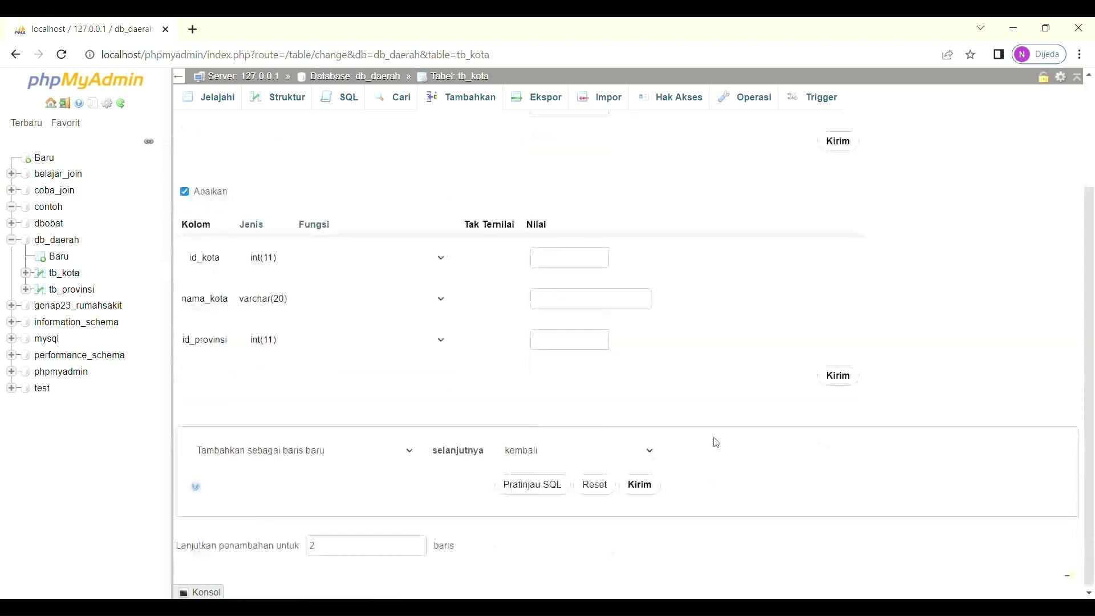
scroll(717, 443, "up", 3)
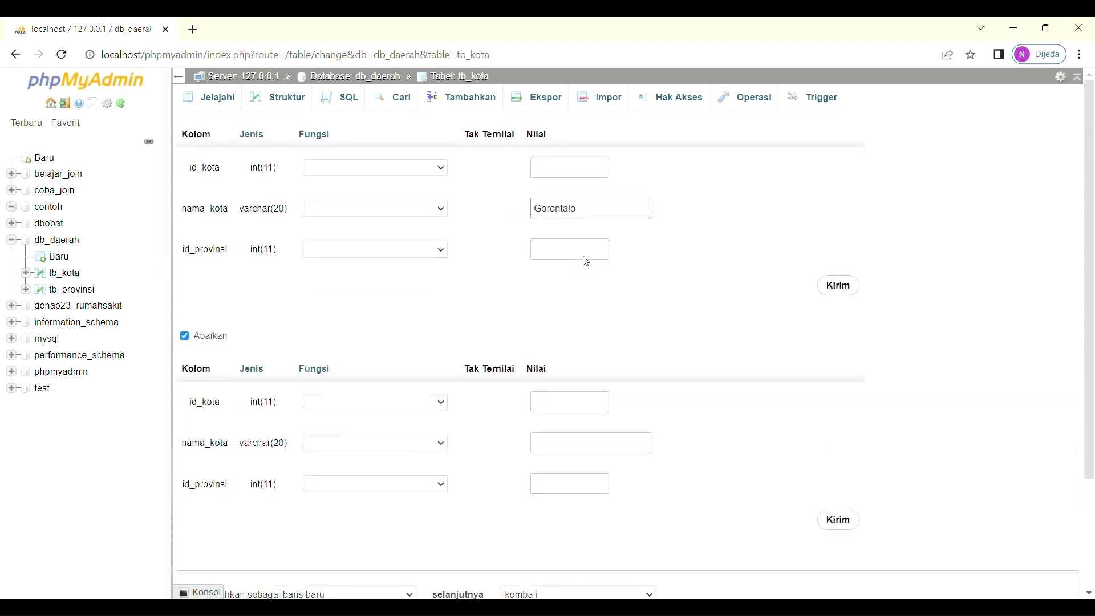
left_click(568, 252)
type("3")
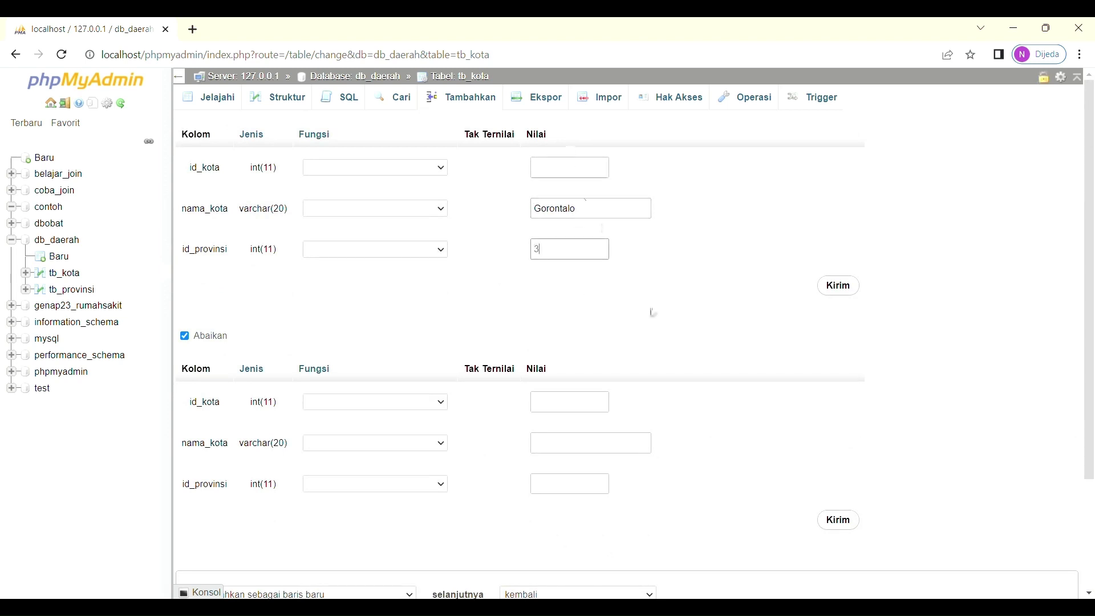
scroll(753, 542, "down", 3)
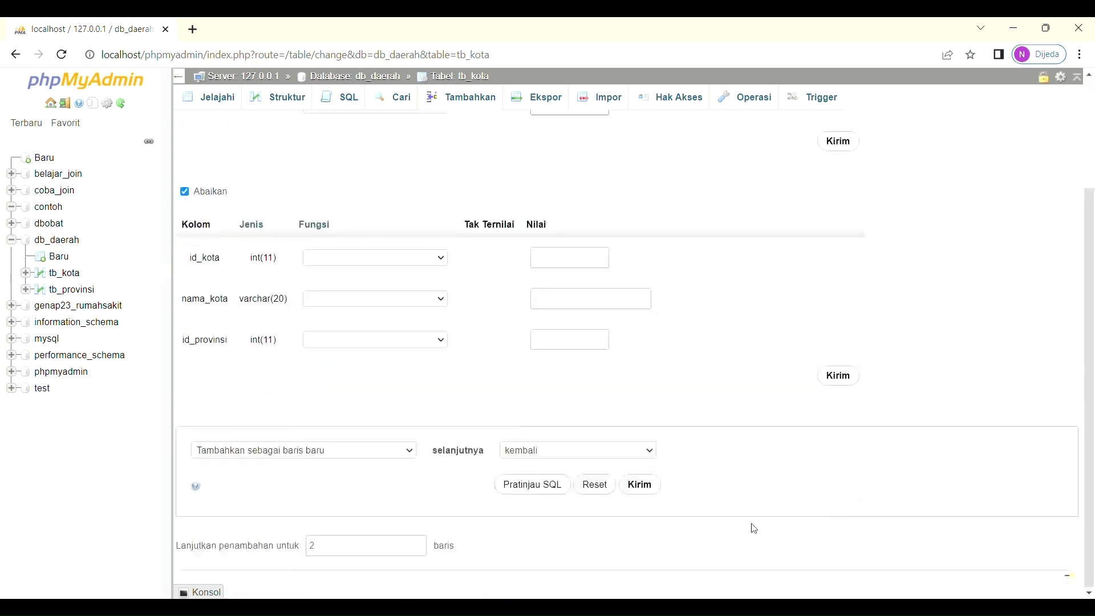
left_click(649, 486)
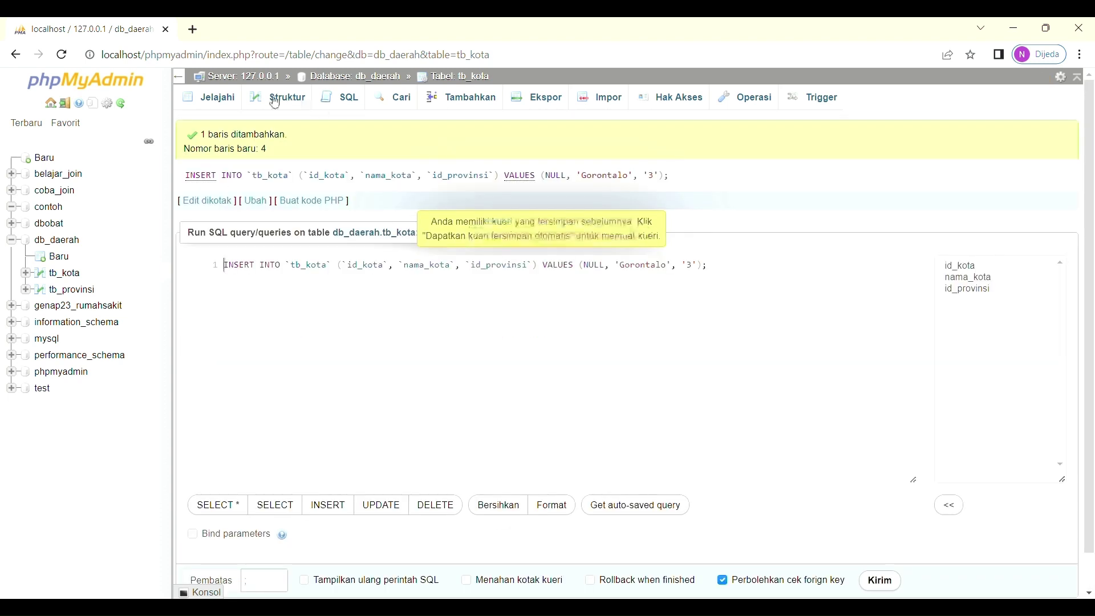
left_click(221, 100)
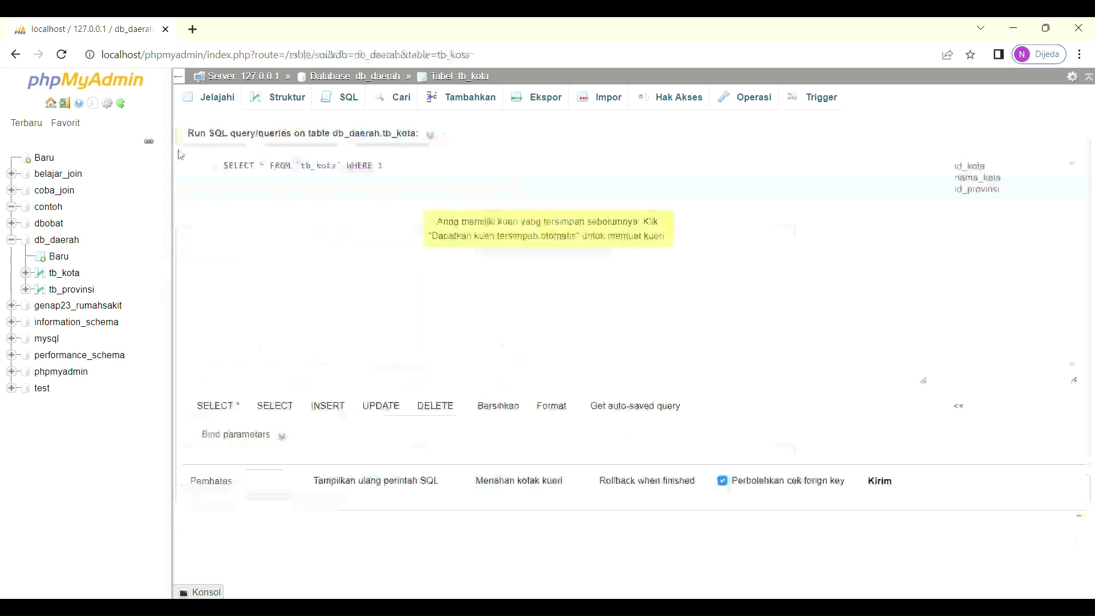
- Replace the default SQL query for tb_kota with the beginning of a new statement, DELETE FROM tb_kota
type("de")
key("Return")
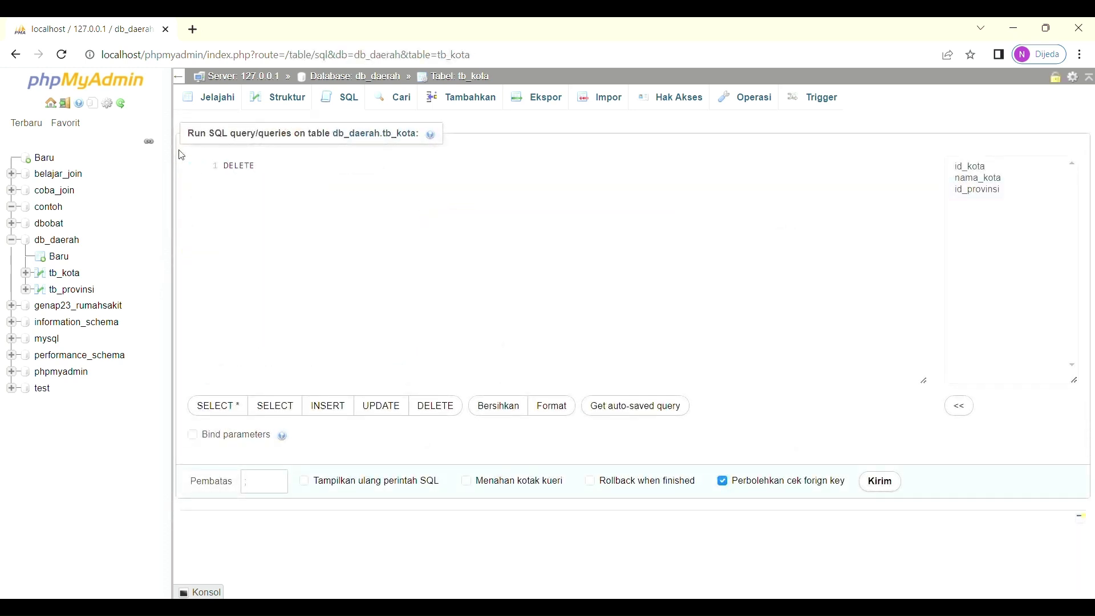
type("fro")
key("Return")
type("tb")
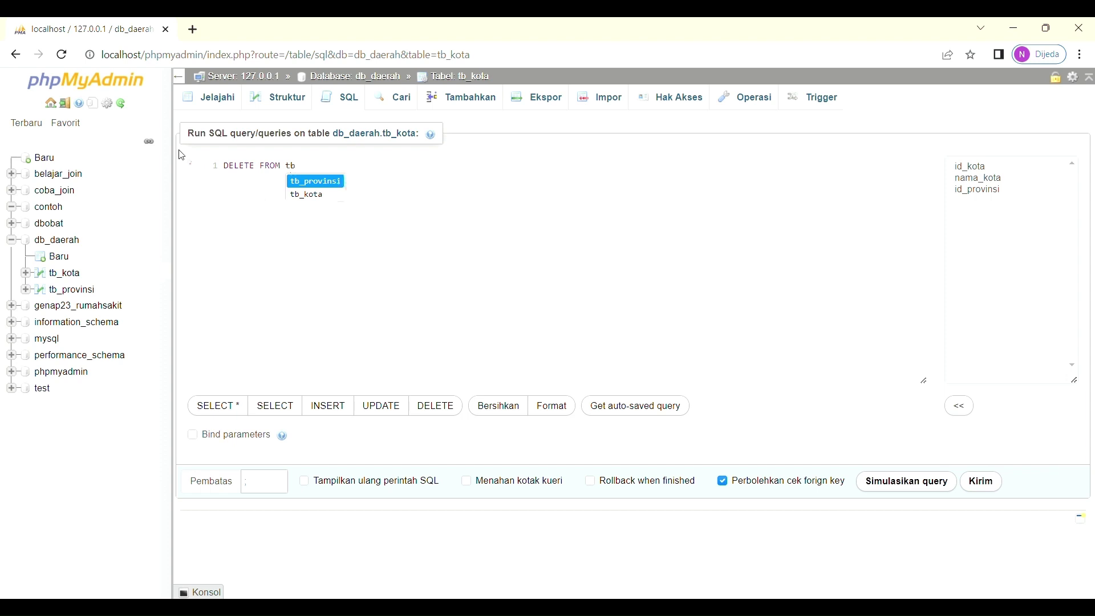
key("Down")
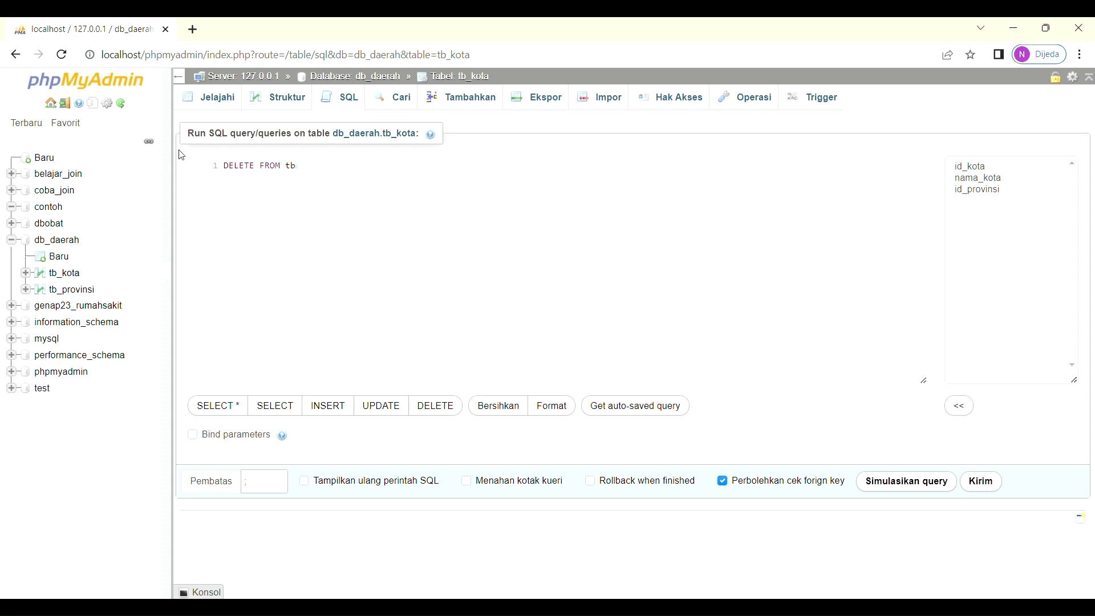
type("_")
key("Down")
key("Return")
- Complete the DELETE FROM tb_kota statement with the condition WHERE tb_kota.id_kota = 3
type("wh")
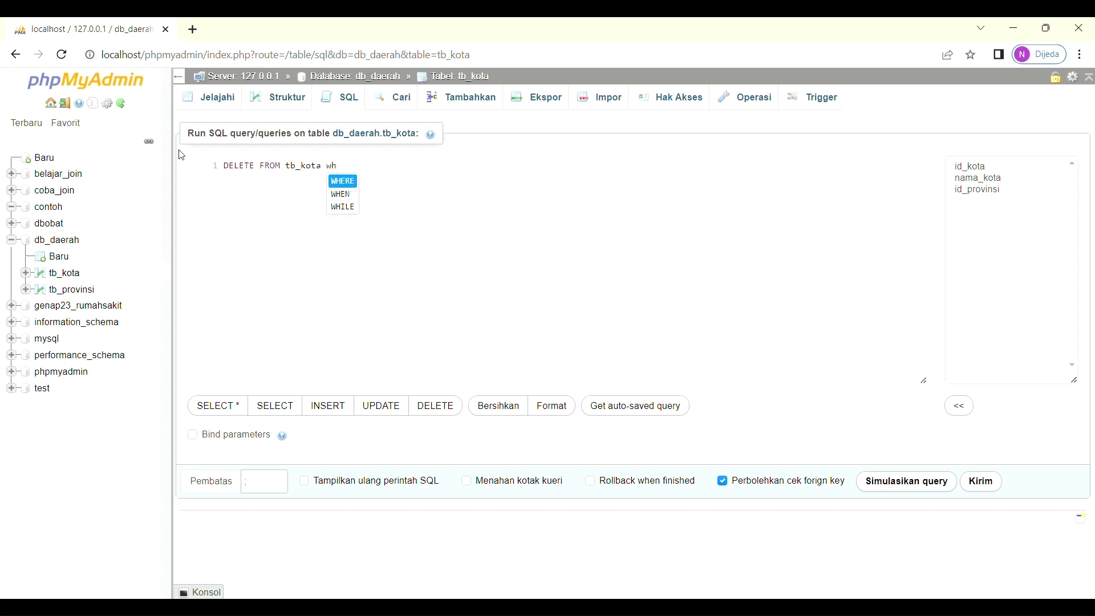
key("Return")
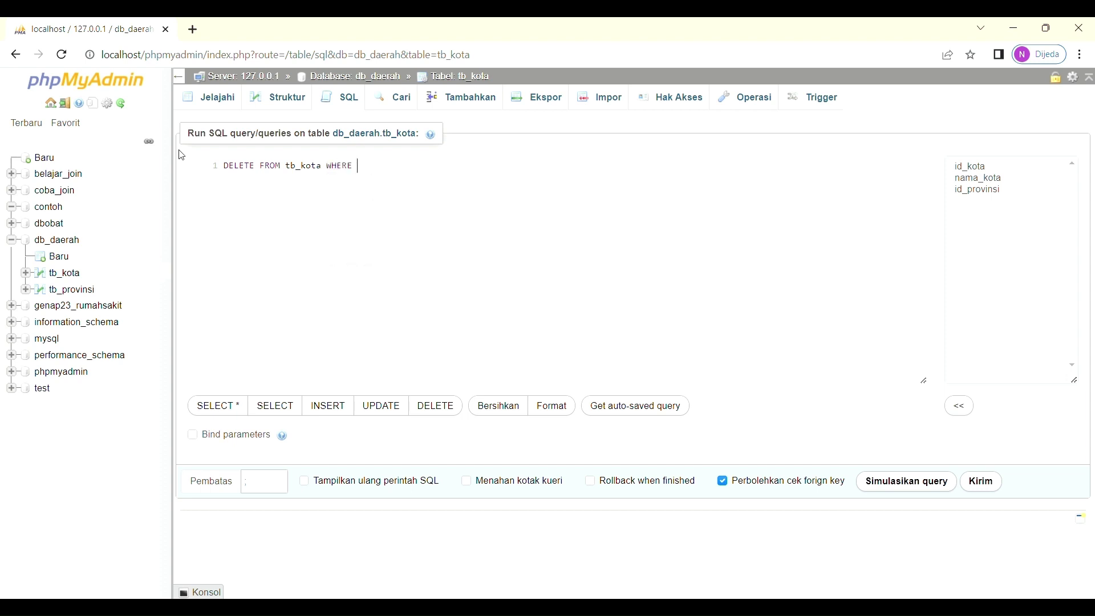
type("t")
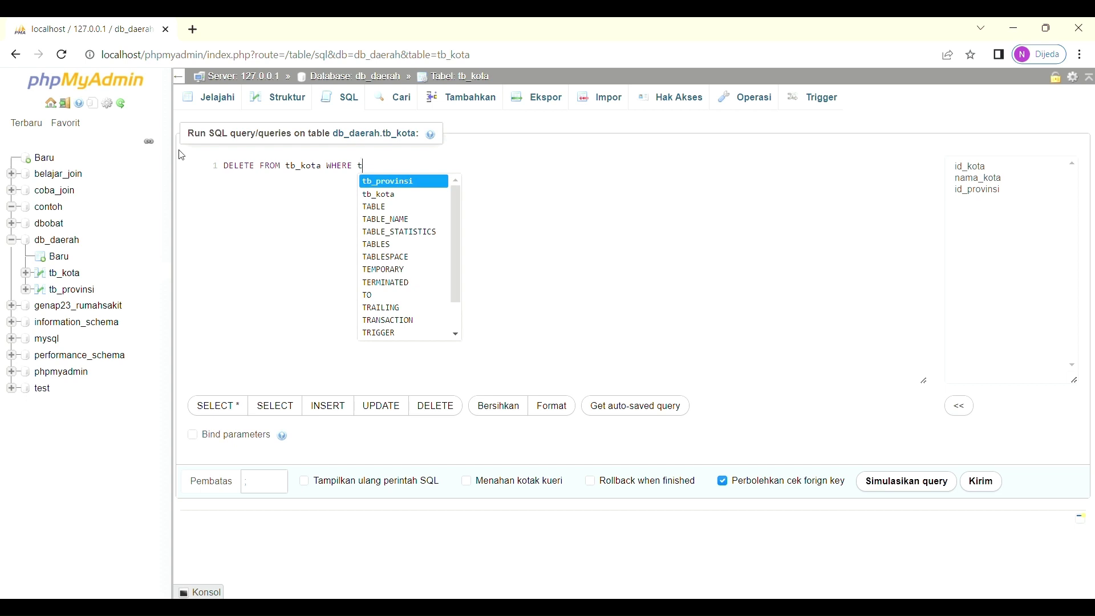
key("Down")
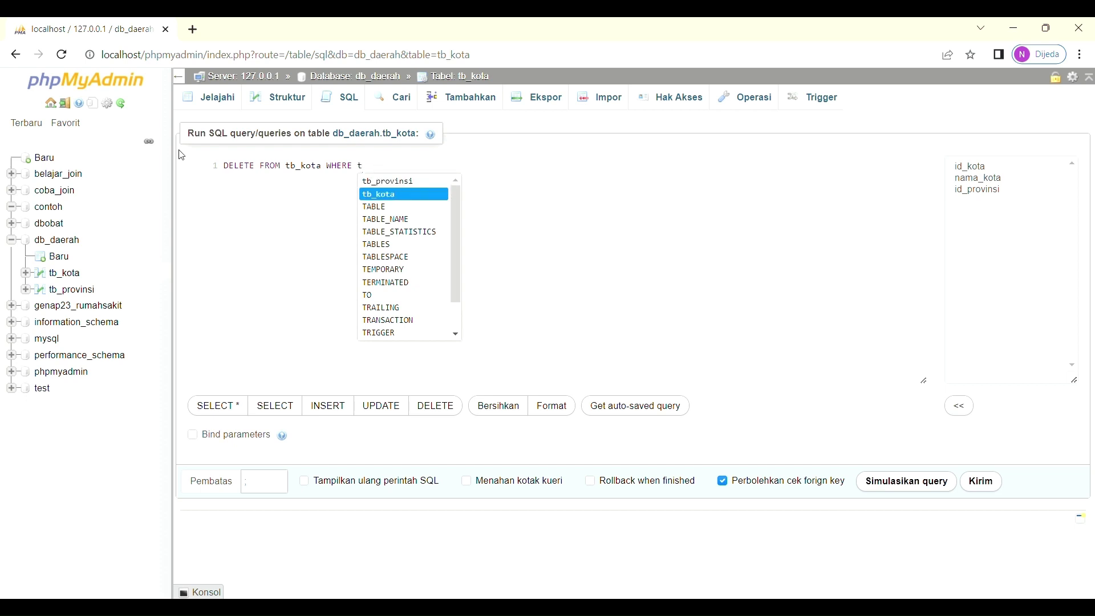
key("Return")
type(".")
key("Return")
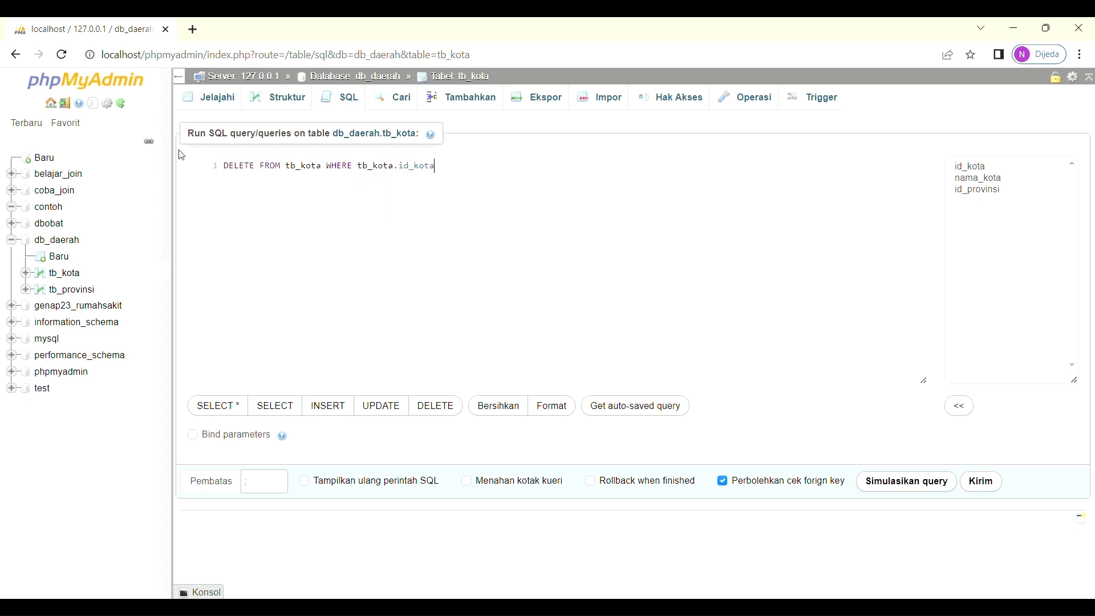
type("=3")
left_click(447, 167)
- Run the DELETE statement with confirmation and browse the records of tb_kota
left_click(984, 482)
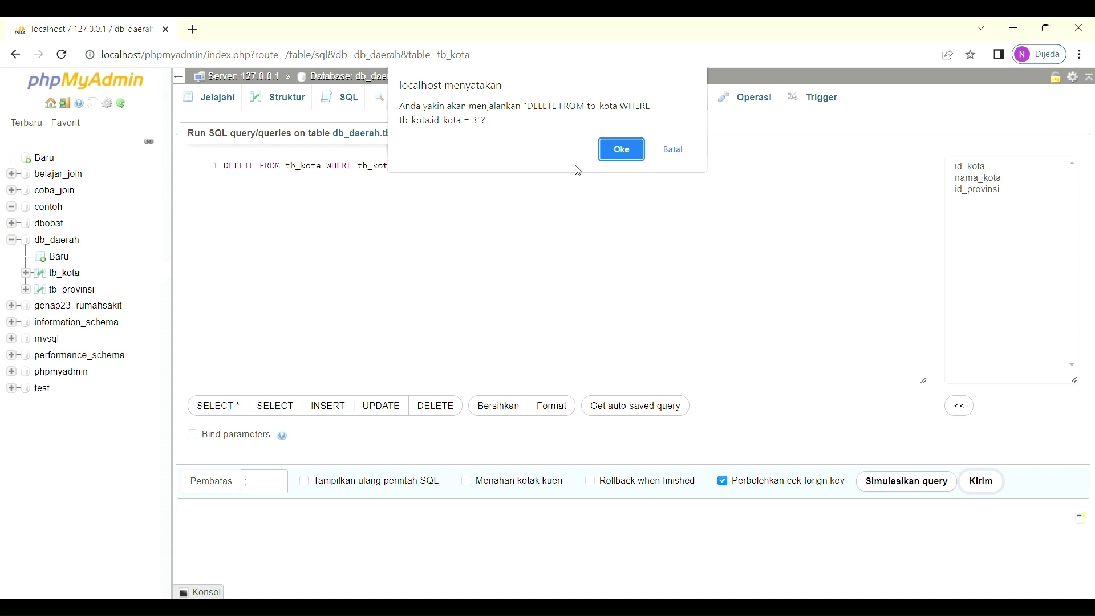
left_click(623, 151)
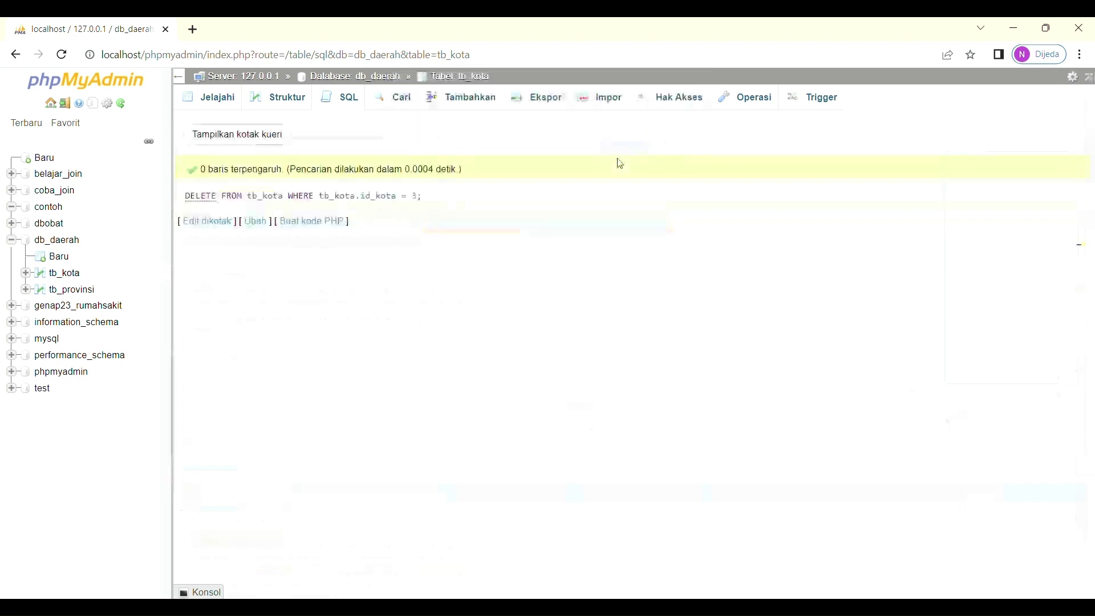
left_click(61, 277)
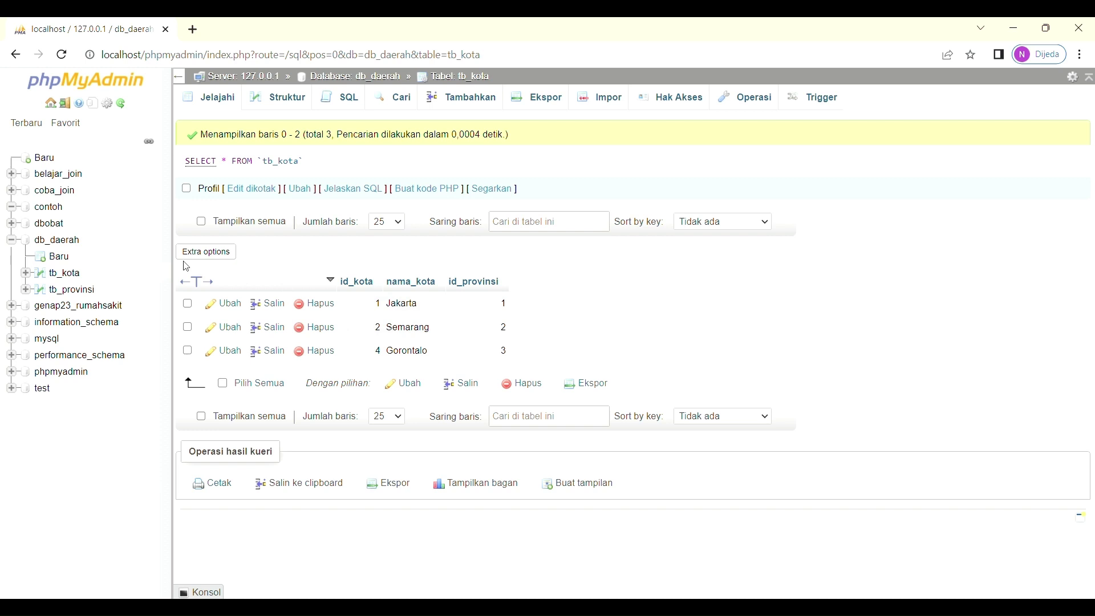
- Replace the default SQL query for tb_kota with the beginning of a new statement, DROP TABLE
left_click(78, 279)
left_click(344, 105)
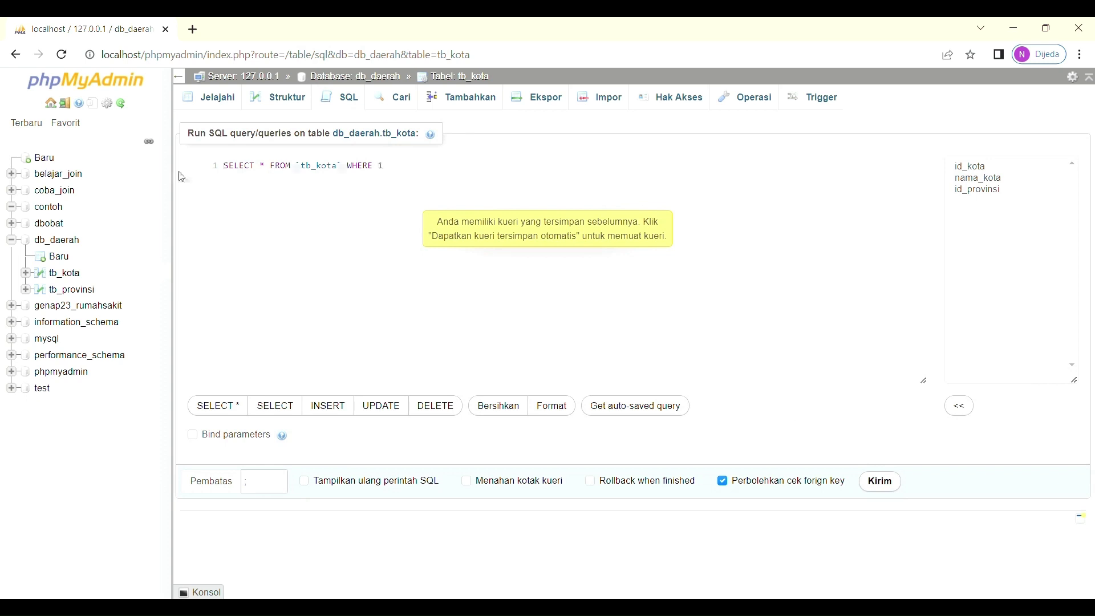
key("ctrl+a")
type("dr")
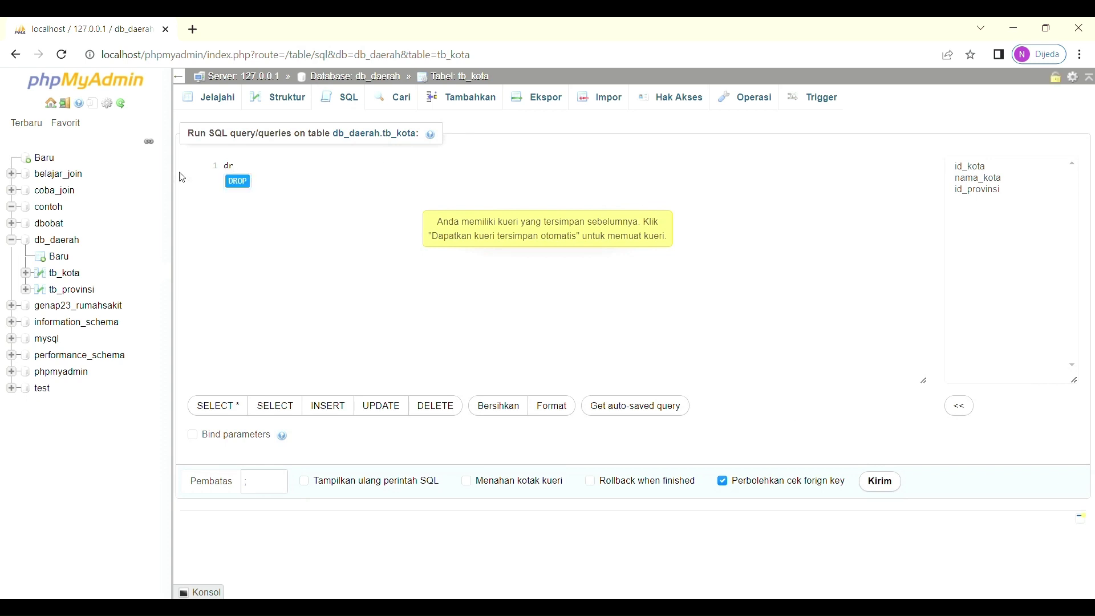
key("Return")
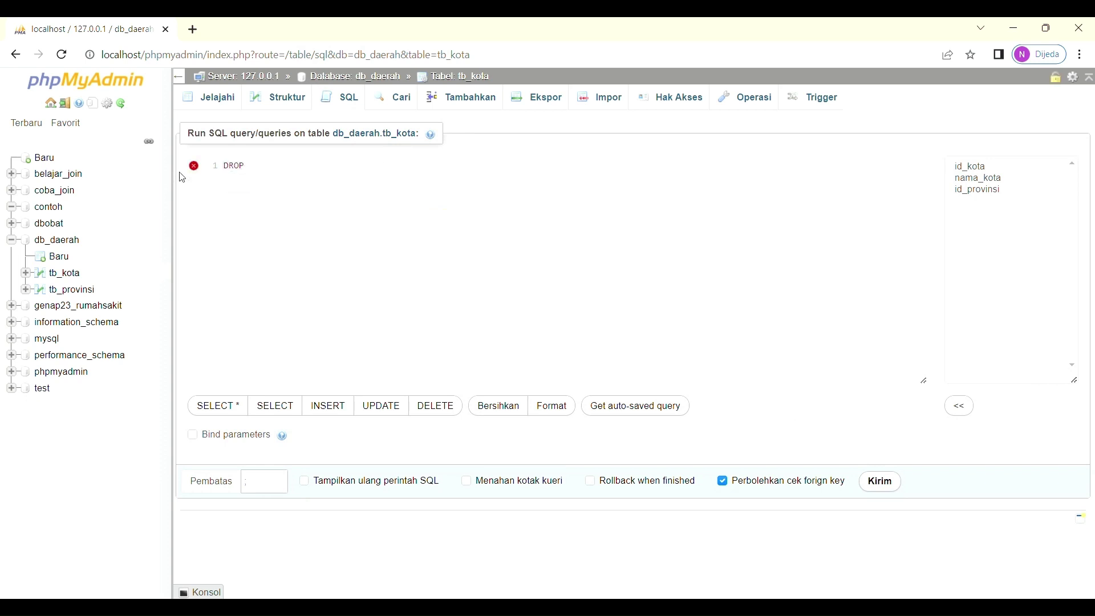
type("ta")
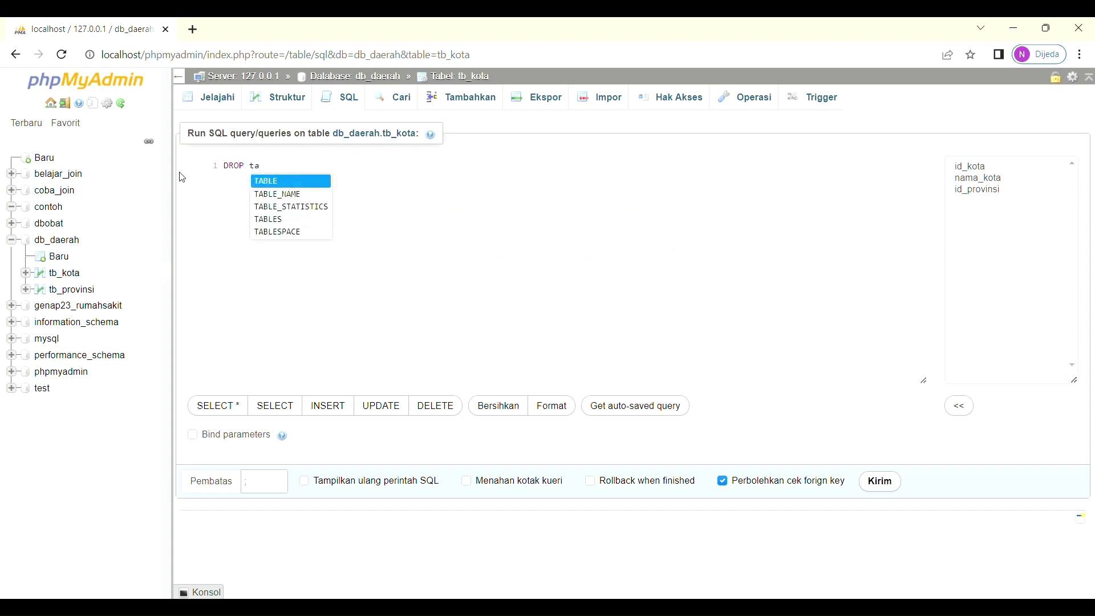
key("Return")
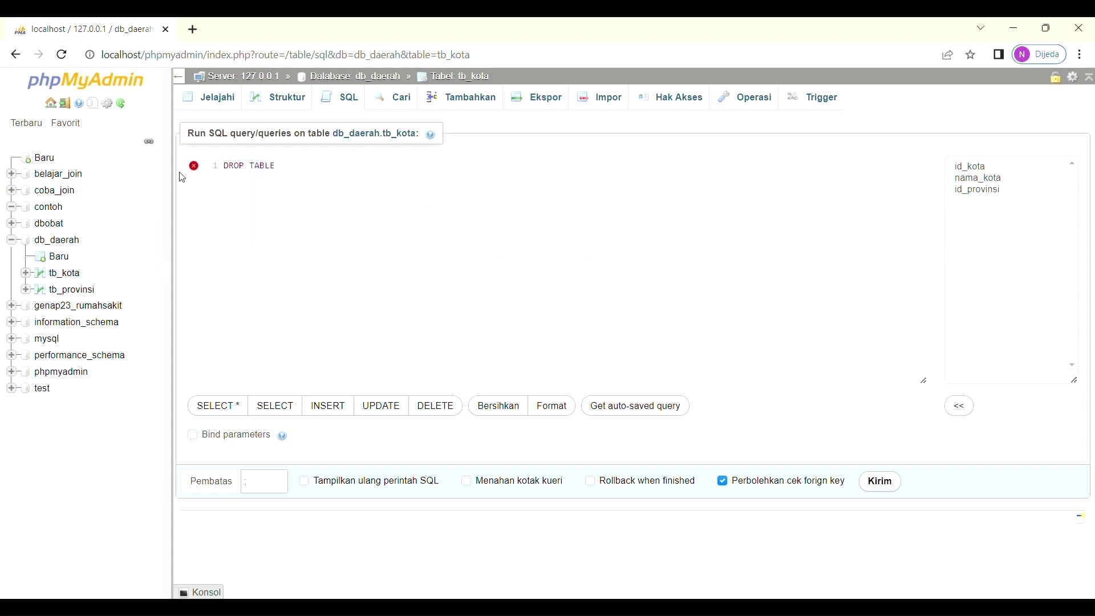
- Complete the statement as DROP TABLE tb_kota; and run it, confirming the removal of the table
type("t")
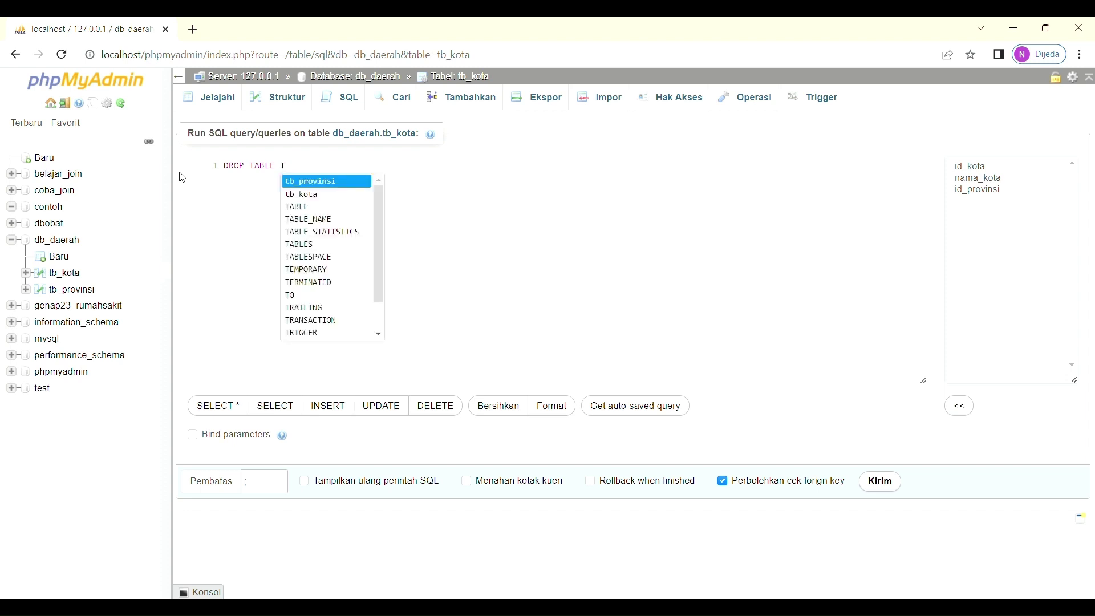
key("Down")
key("Return")
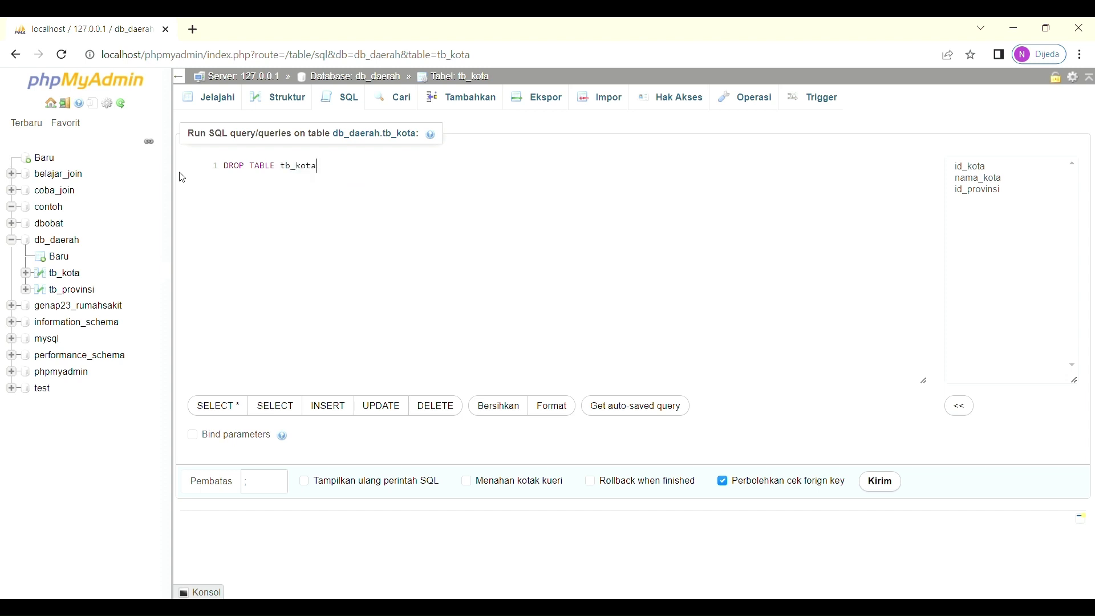
type(";")
left_click(891, 486)
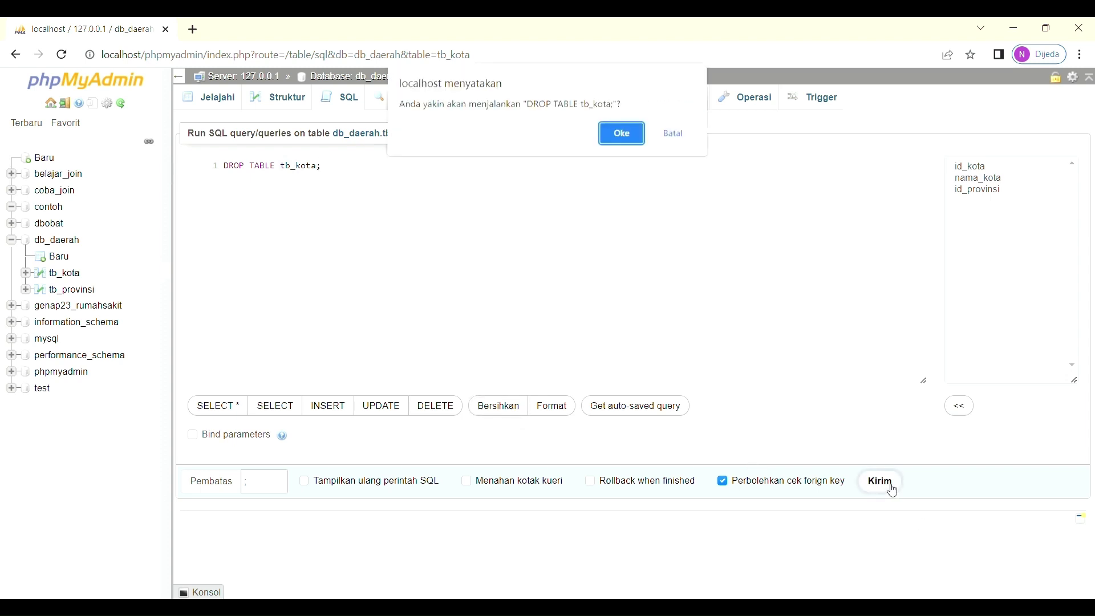
left_click(609, 140)
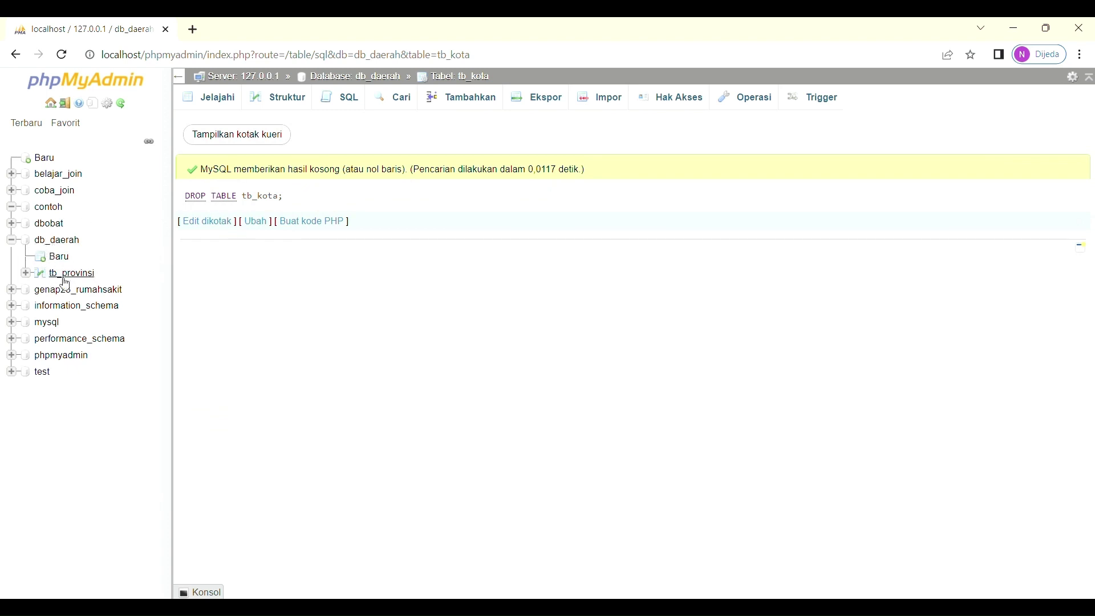
- Drop the tb_provinsi table from the table list of db_daerah and confirm the deletion
left_click(63, 246)
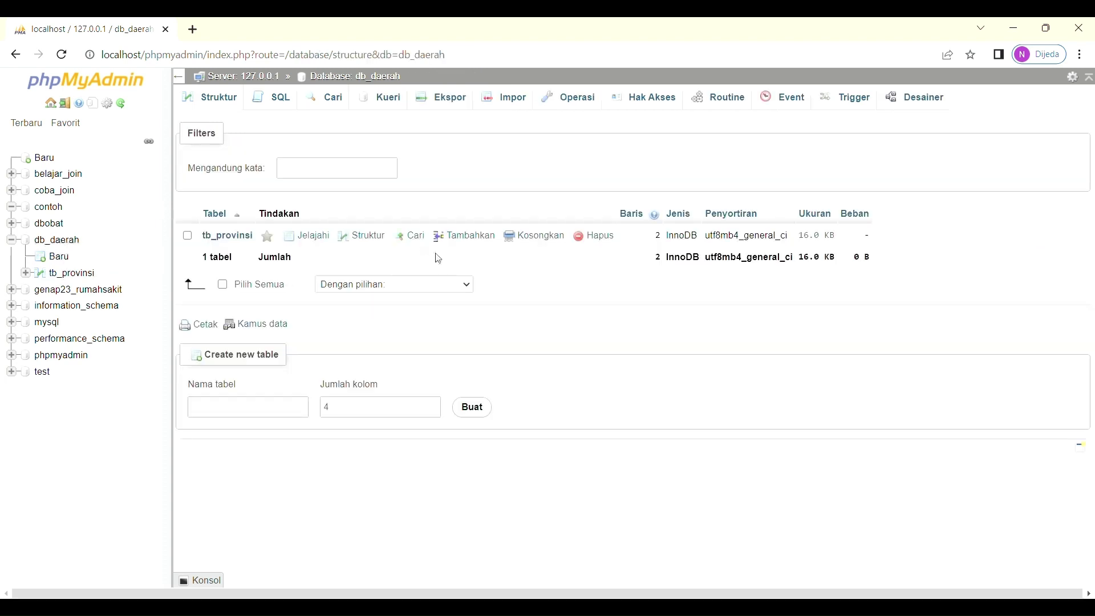
left_click(595, 236)
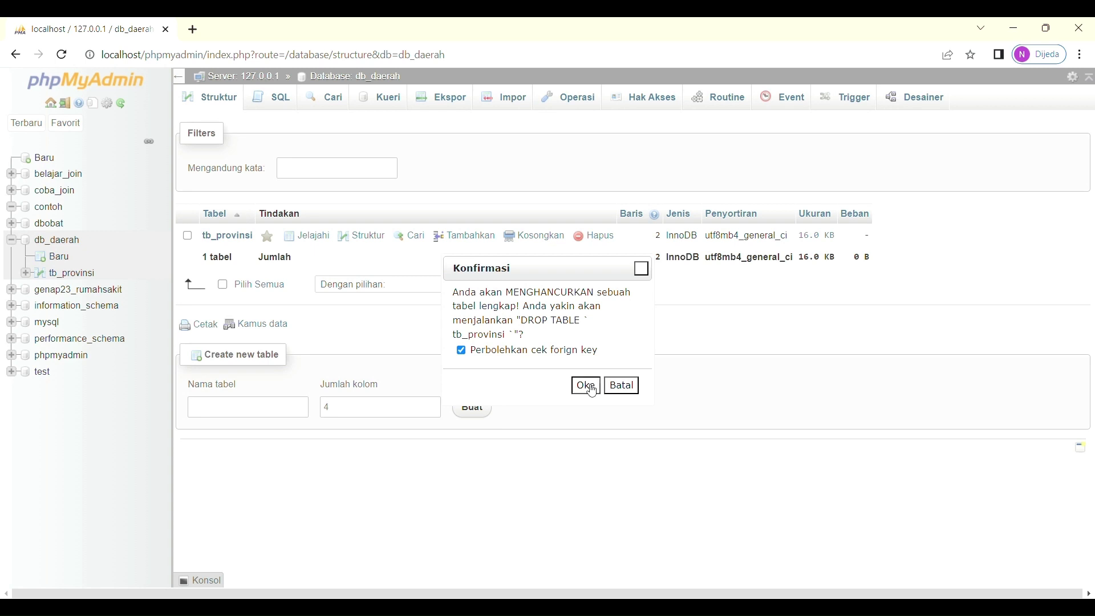
left_click(592, 390)
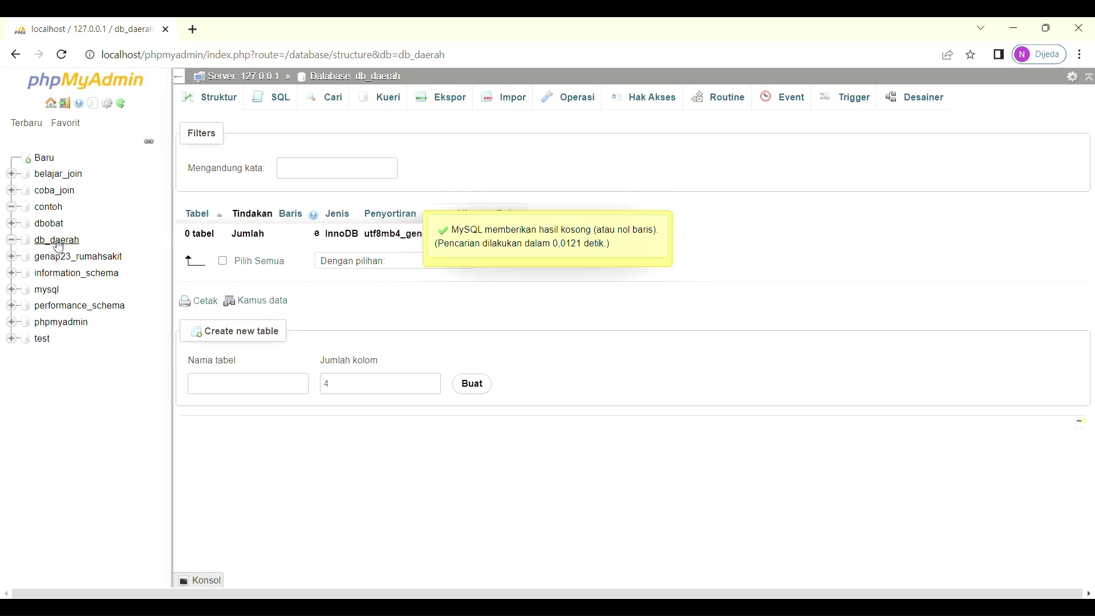
- Write the SQL statement DROP DATABASE db_daerah; for the db_daerah database and run it
left_click(59, 246)
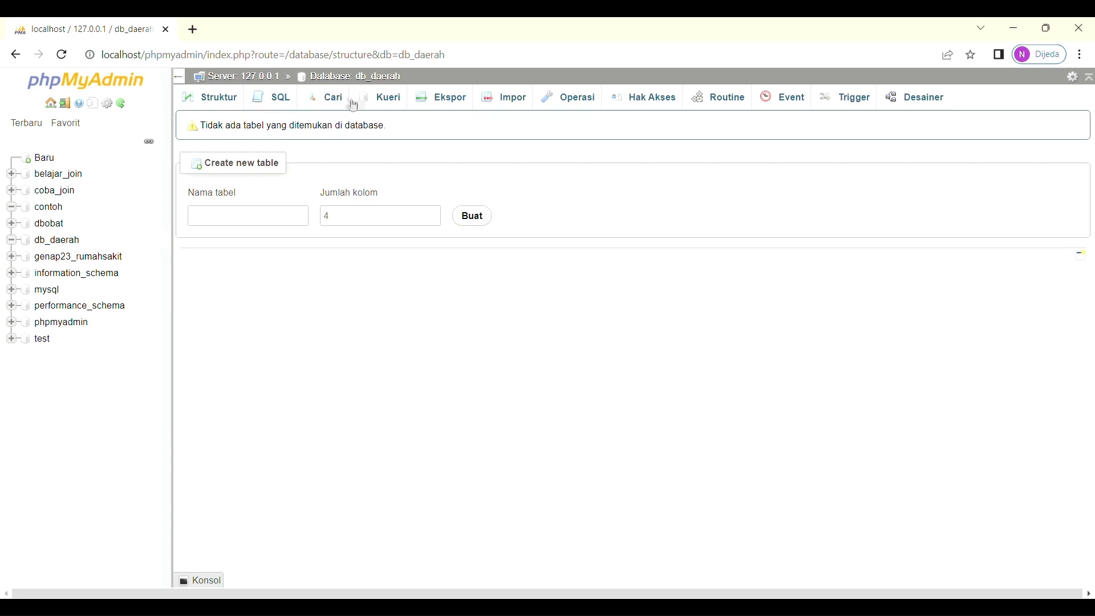
left_click(278, 99)
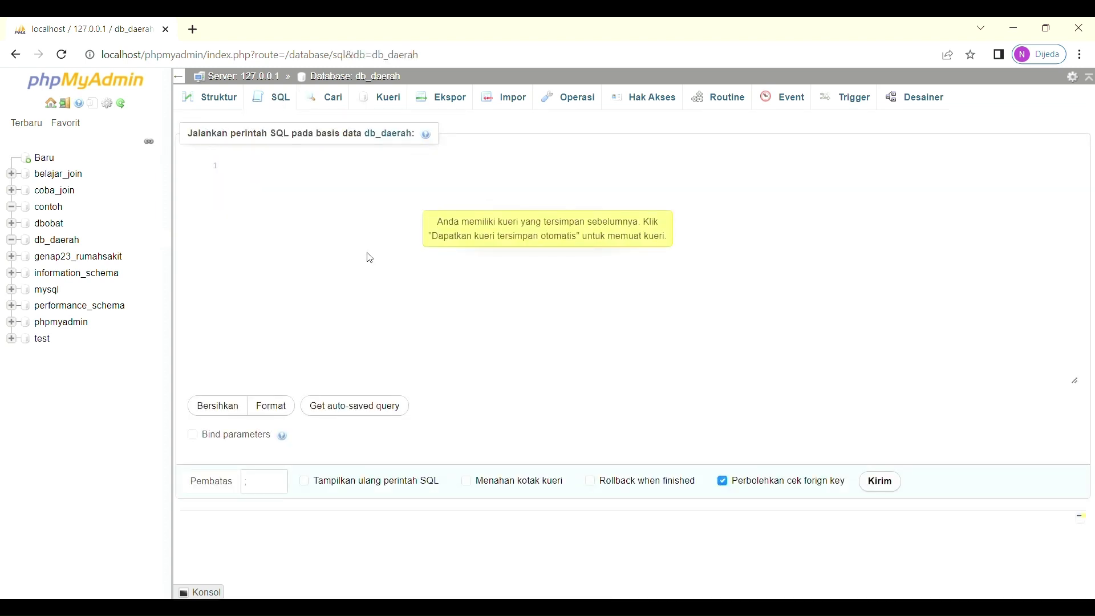
type("da")
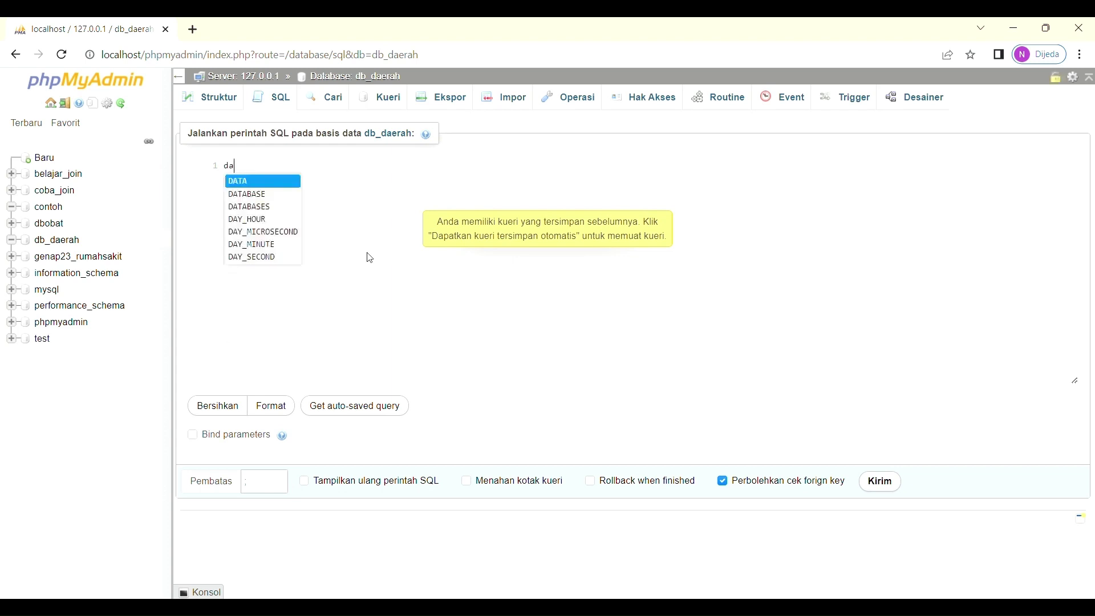
key("BackSpace")
type("r")
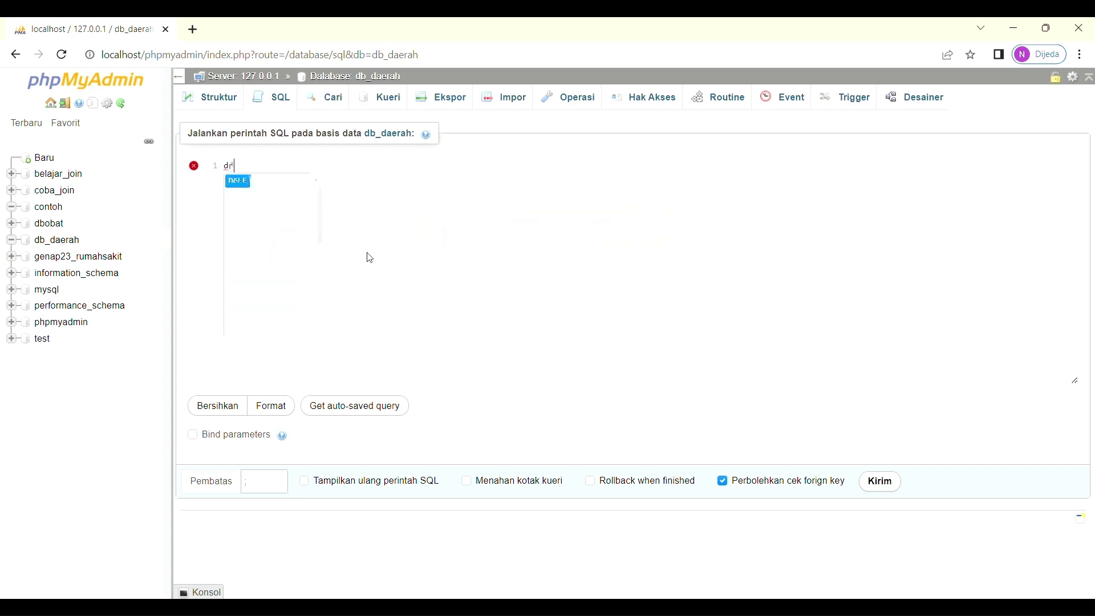
key("Return")
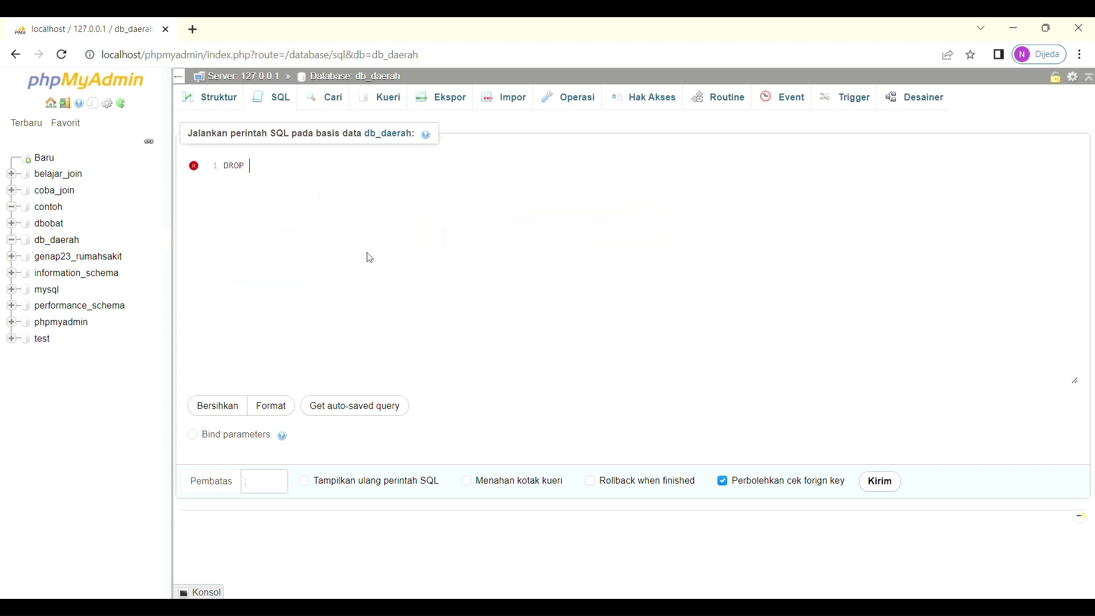
type("da")
key("Down")
key("Return")
type("db_daerah;")
left_click(889, 487)
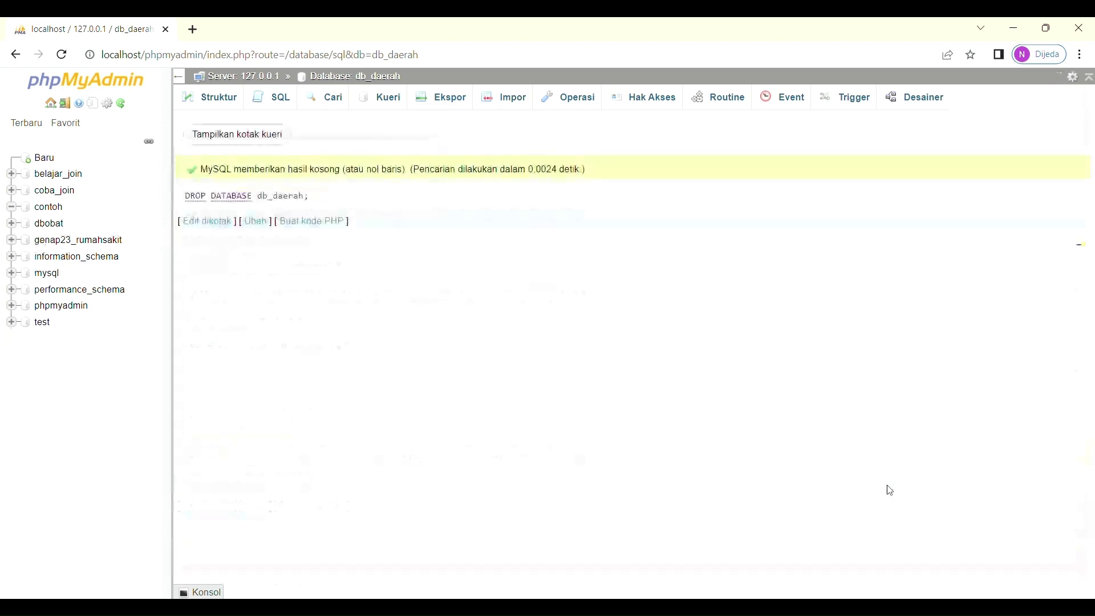